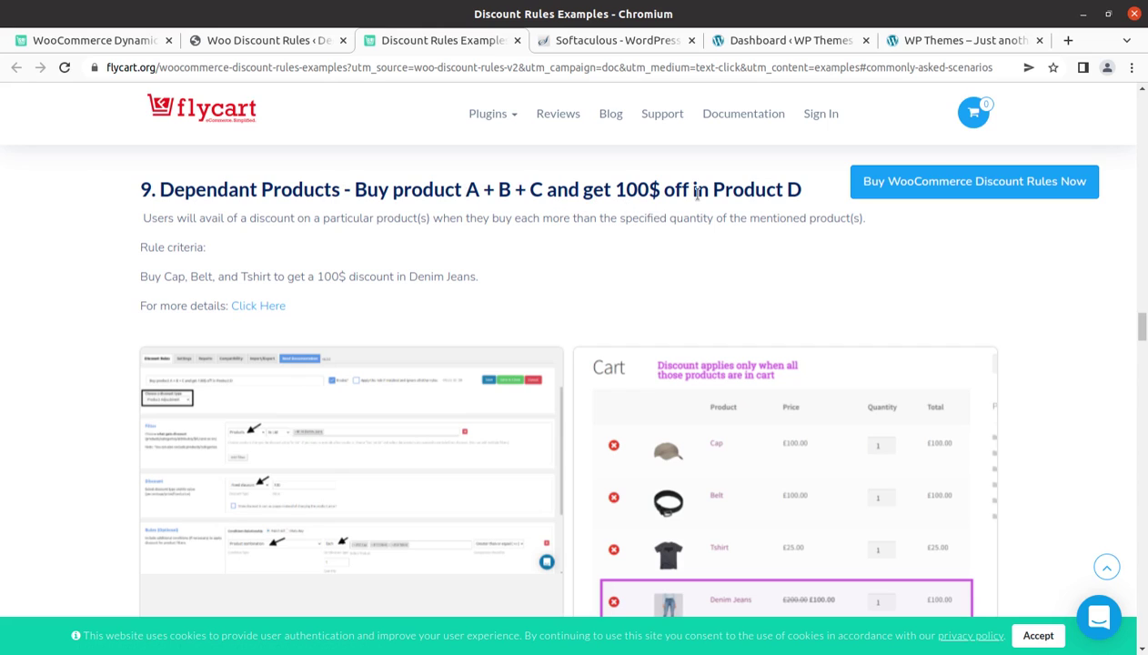
Examine discount rule examples 9 to 12, covering dependant products, store-wide exclusions, specified users and coupon-activated discounts.
scroll(728, 201, down, 3)
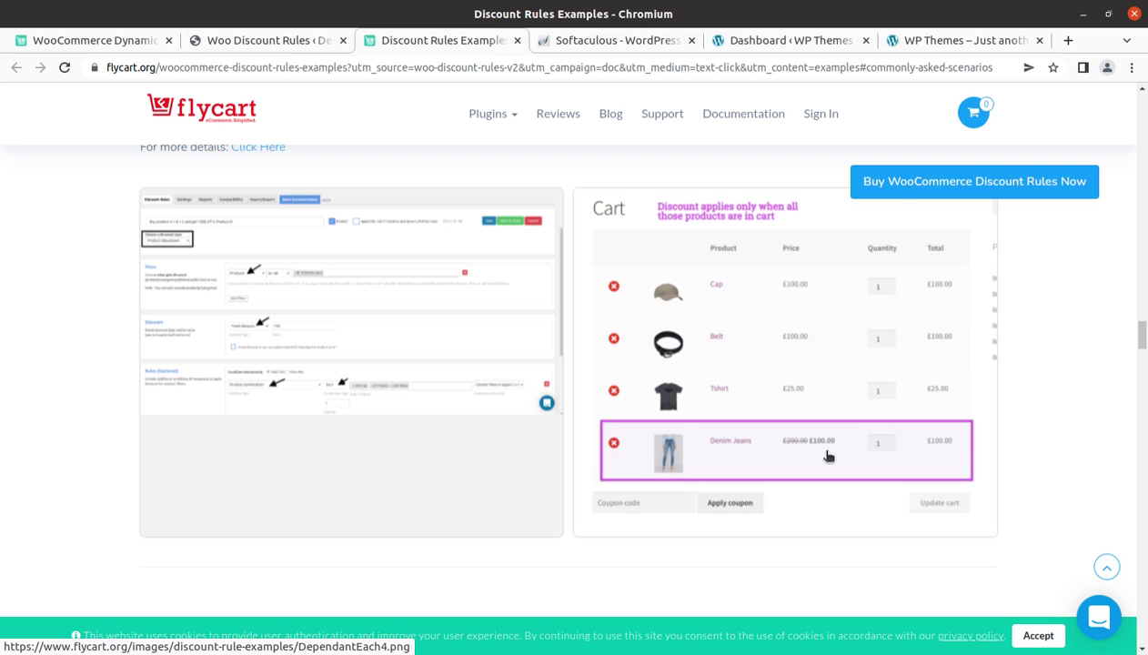
scroll(831, 453, down, 7)
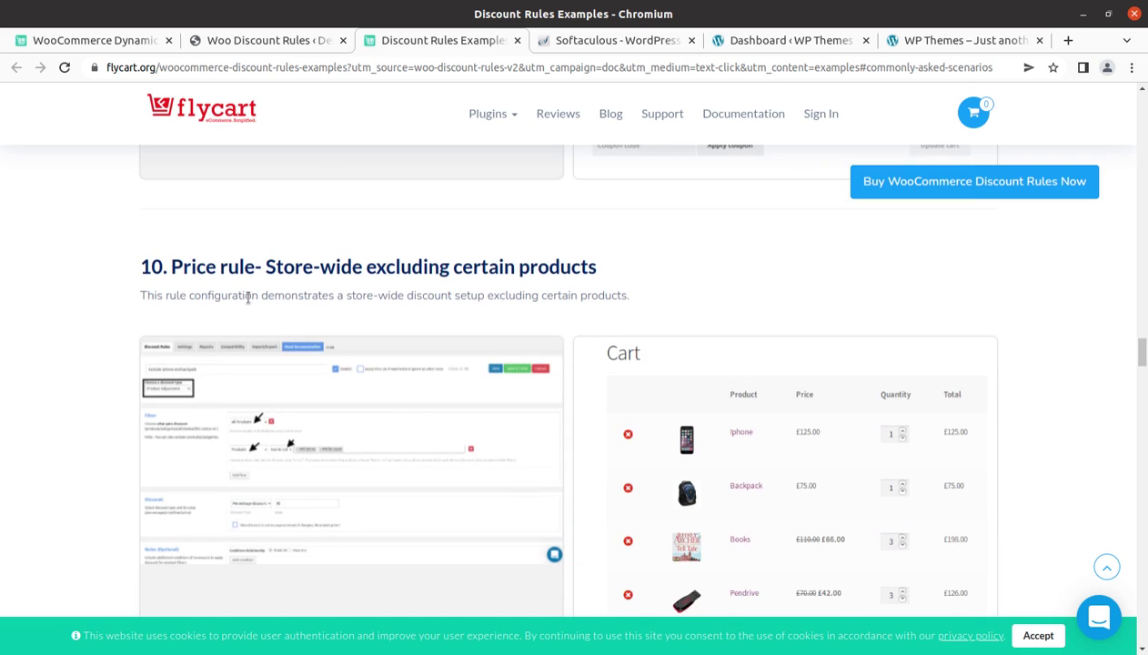
drag(275, 263, 677, 312)
scroll(676, 312, down, 2)
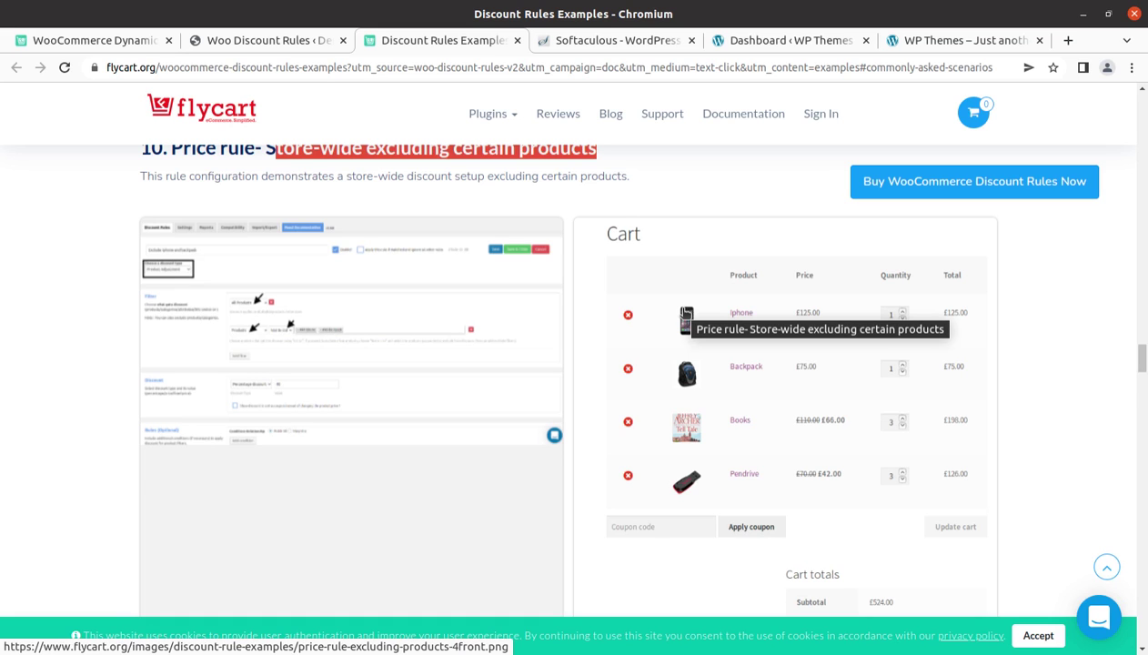
scroll(684, 314, down, 6)
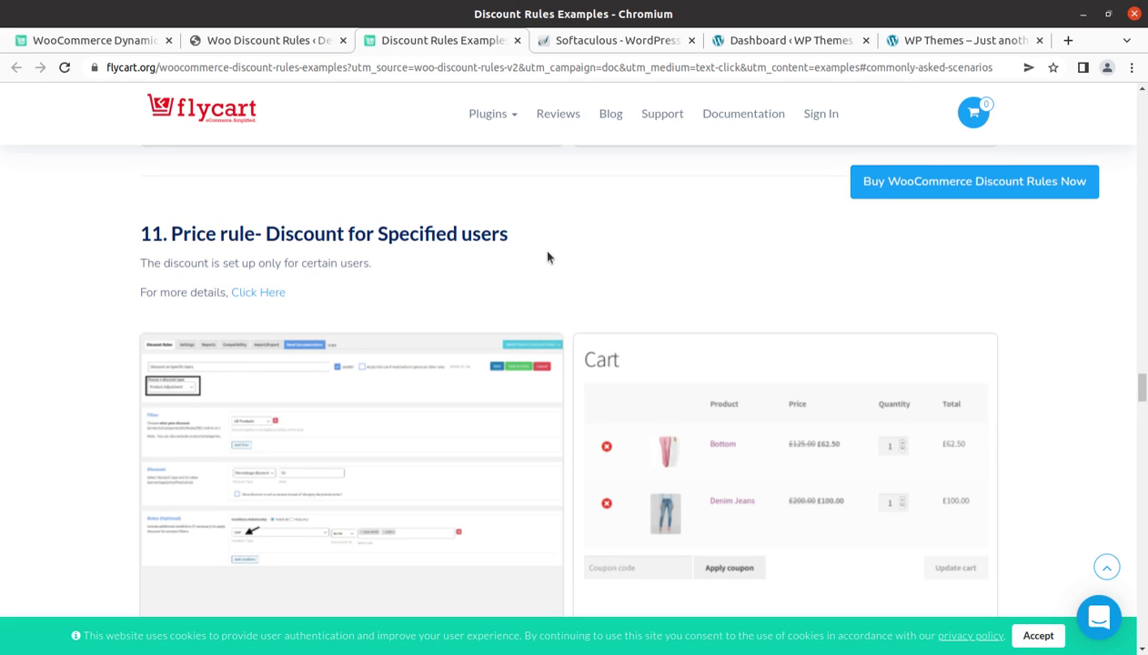
scroll(554, 259, down, 2)
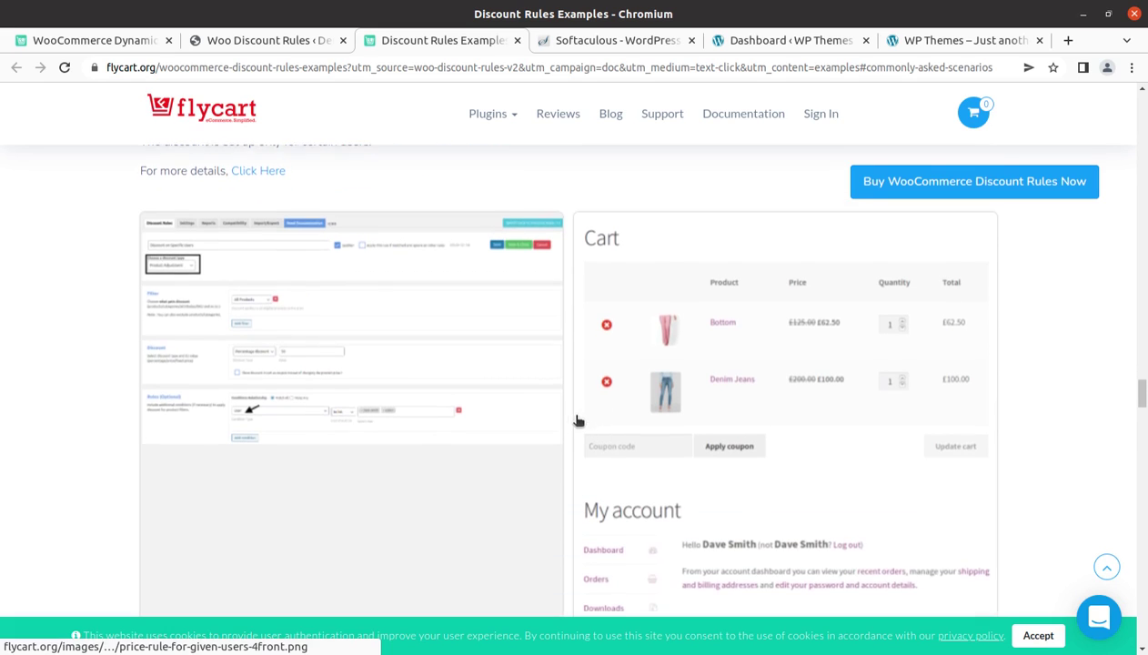
scroll(577, 420, down, 1)
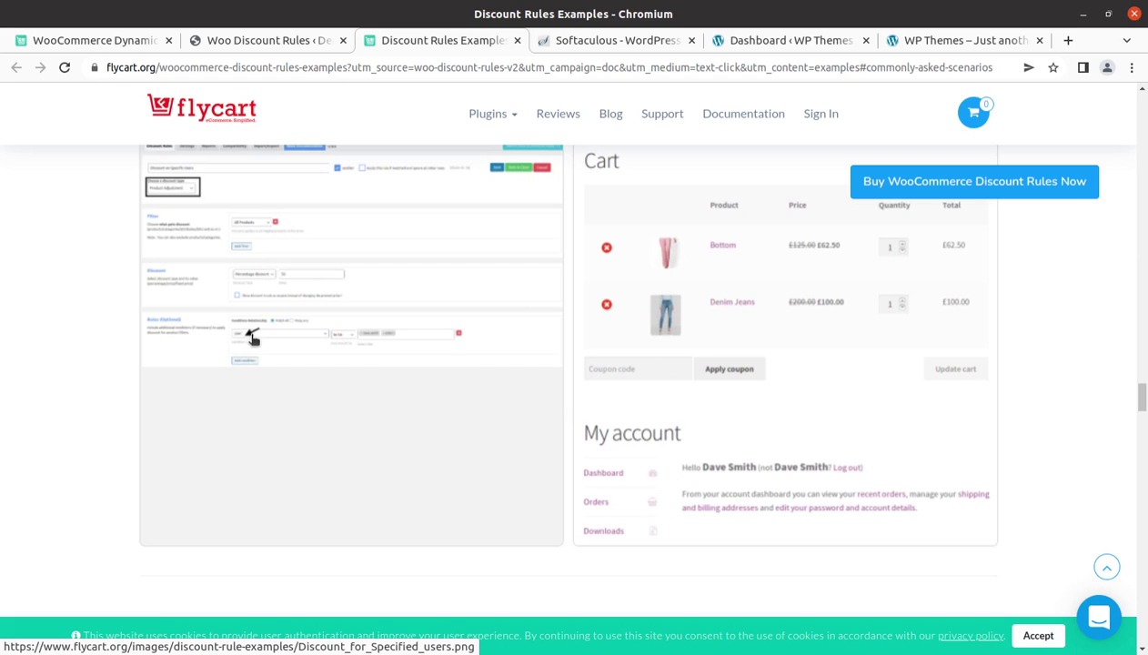
scroll(609, 440, down, 5)
drag(265, 278, 542, 293)
scroll(788, 345, down, 8)
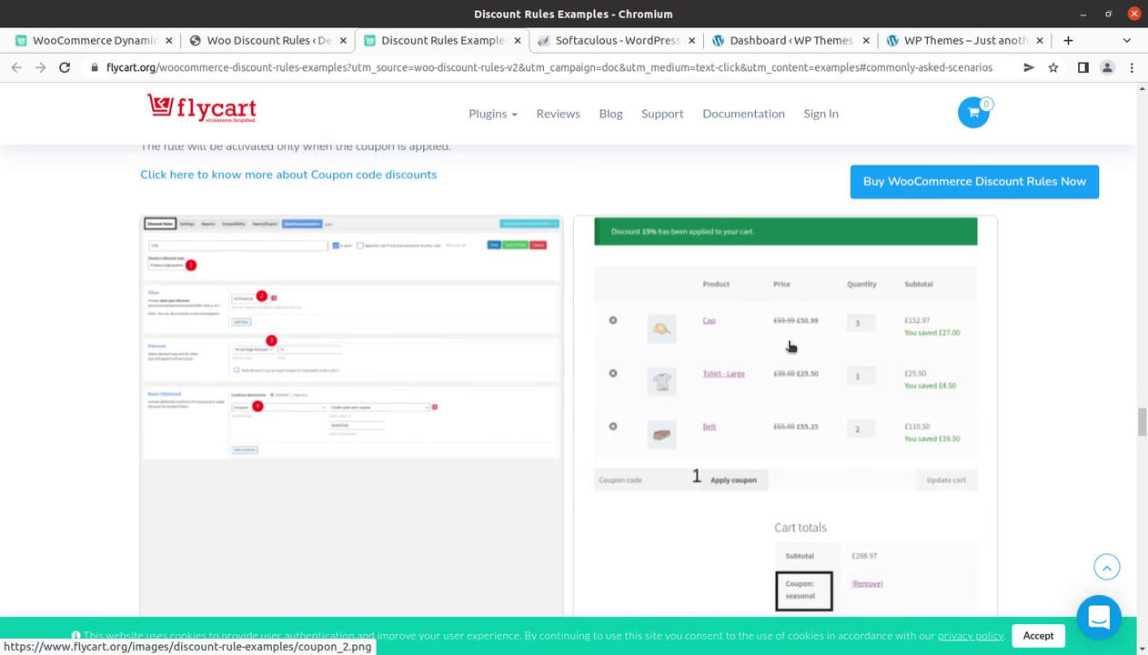
Examine the price rule examples for user role based and purchase history based discounts.
scroll(764, 355, down, 2)
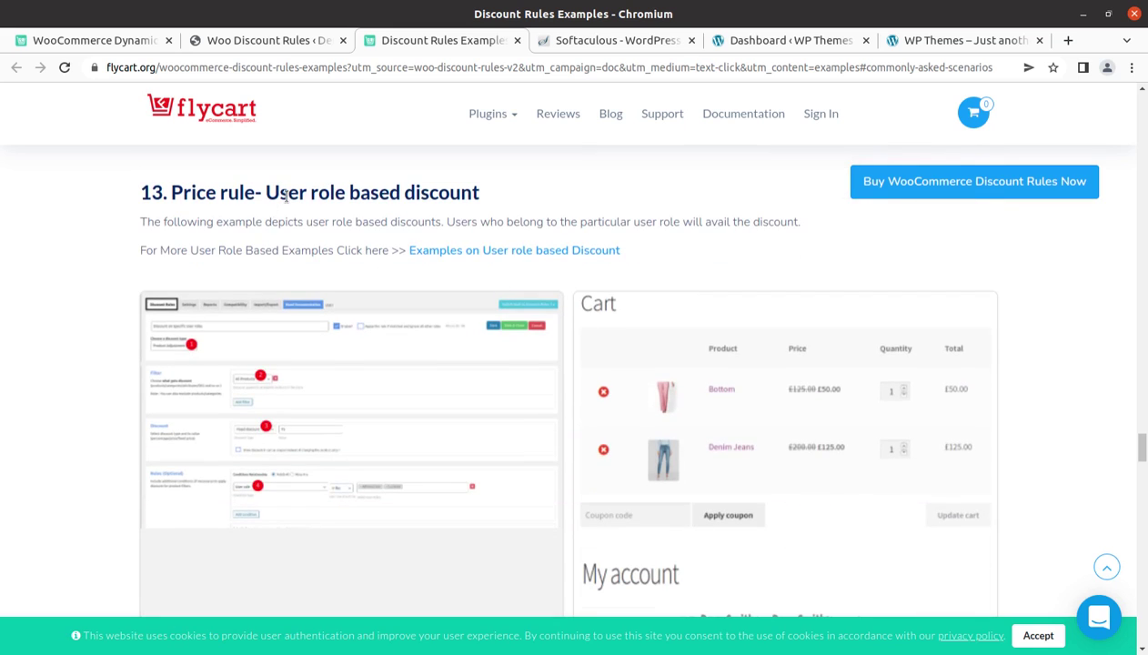
scroll(582, 358, down, 2)
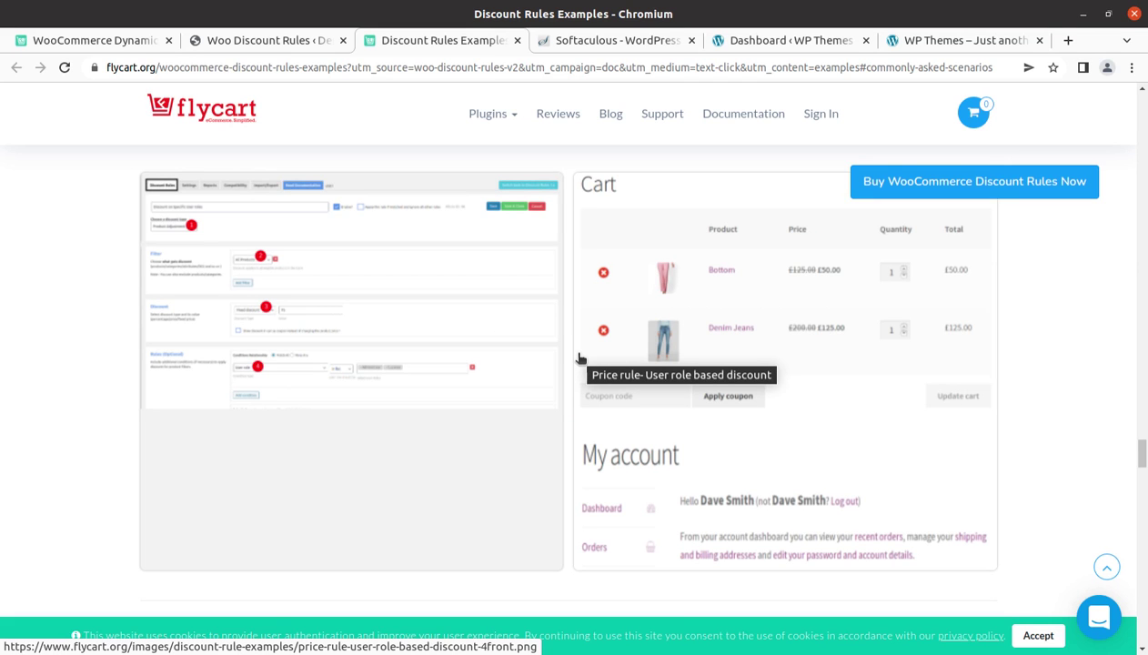
scroll(579, 358, down, 6)
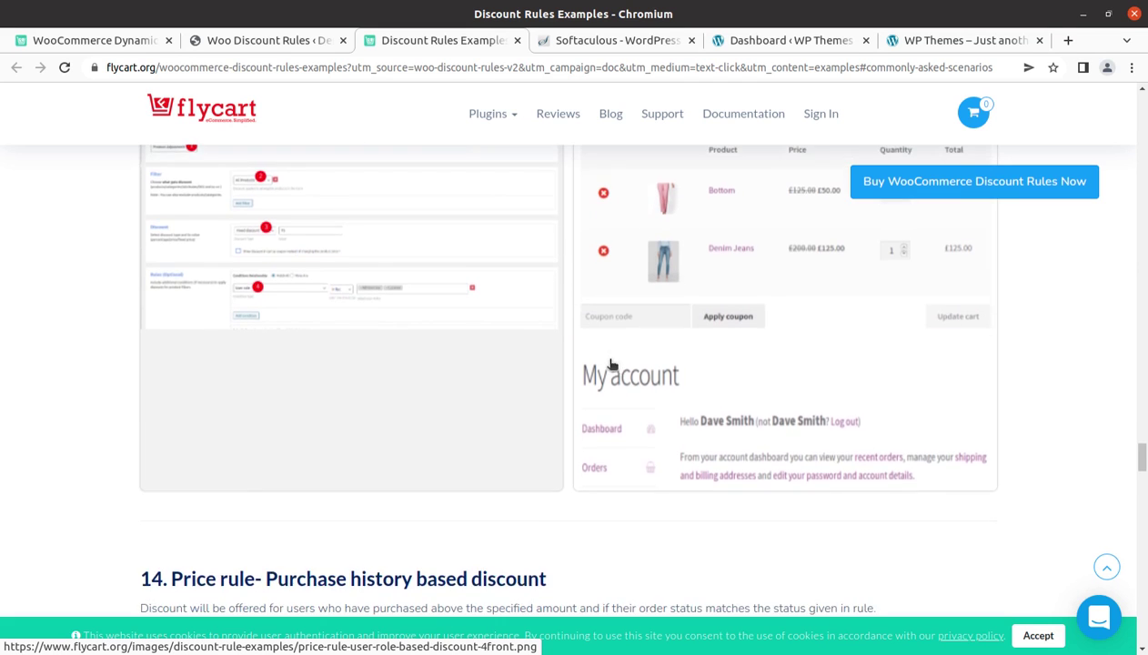
drag(270, 306, 558, 323)
scroll(582, 364, down, 7)
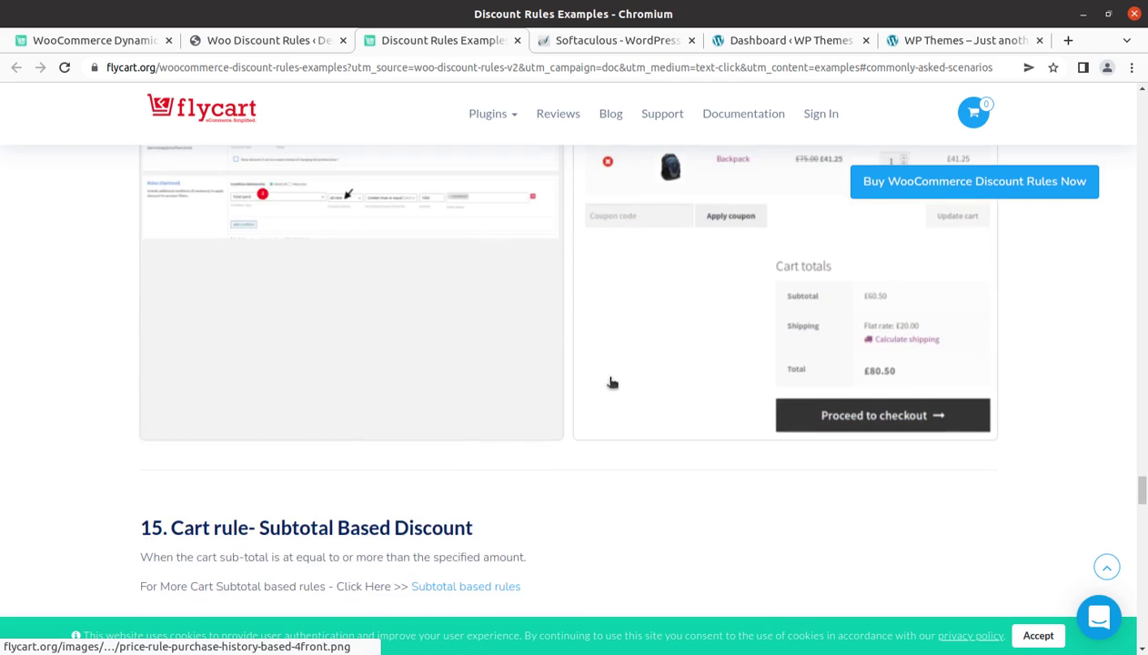
scroll(530, 387, up, 3)
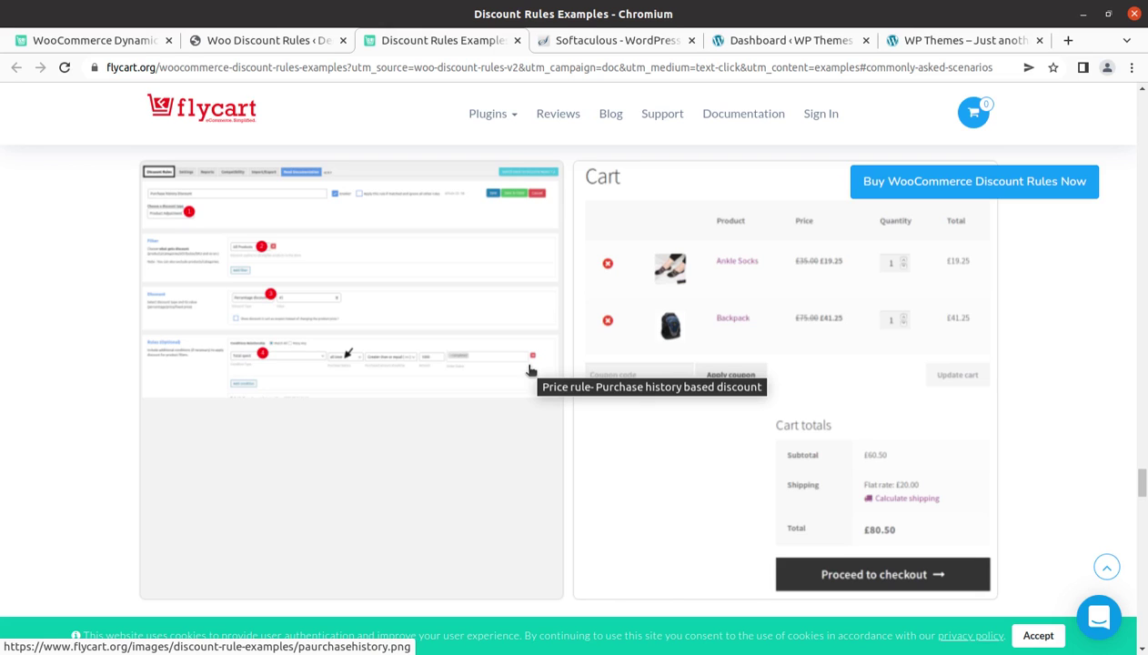
scroll(531, 370, down, 6)
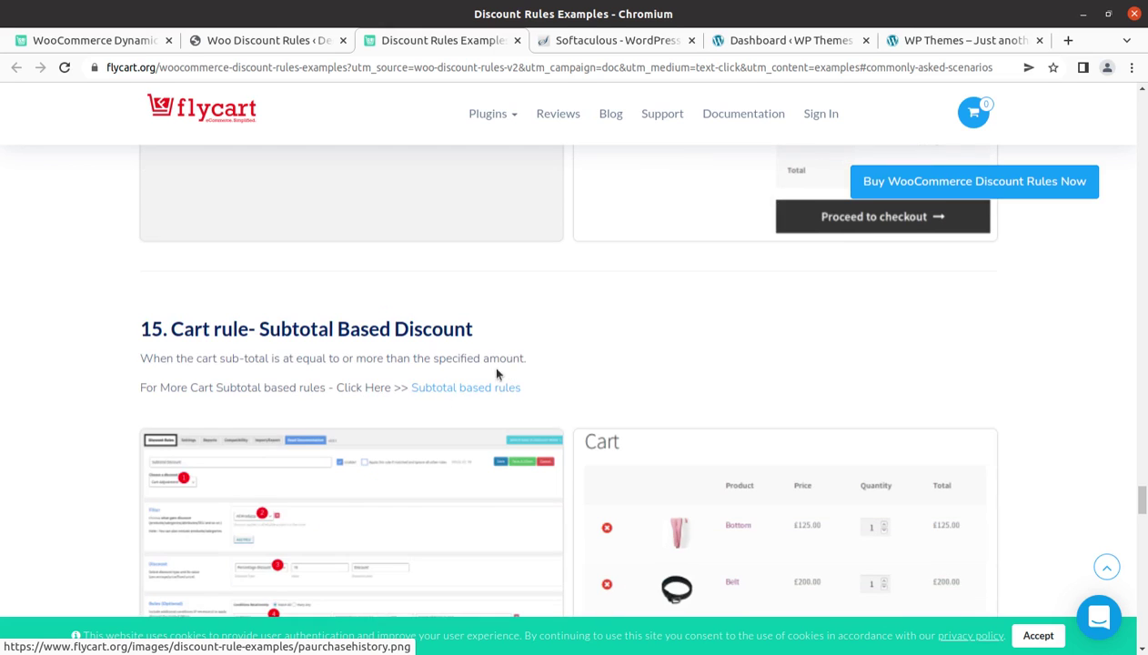
Examine the cart rule examples for subtotal based discounts and a minimum number of line items.
drag(270, 335, 140, 329)
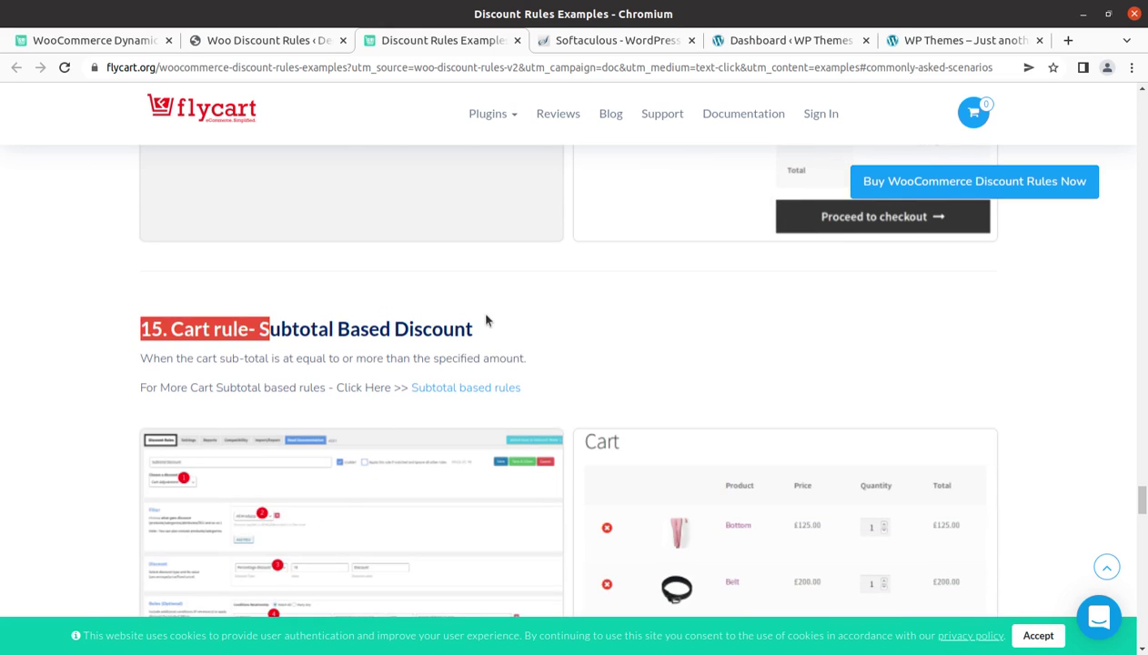
scroll(891, 417, down, 3)
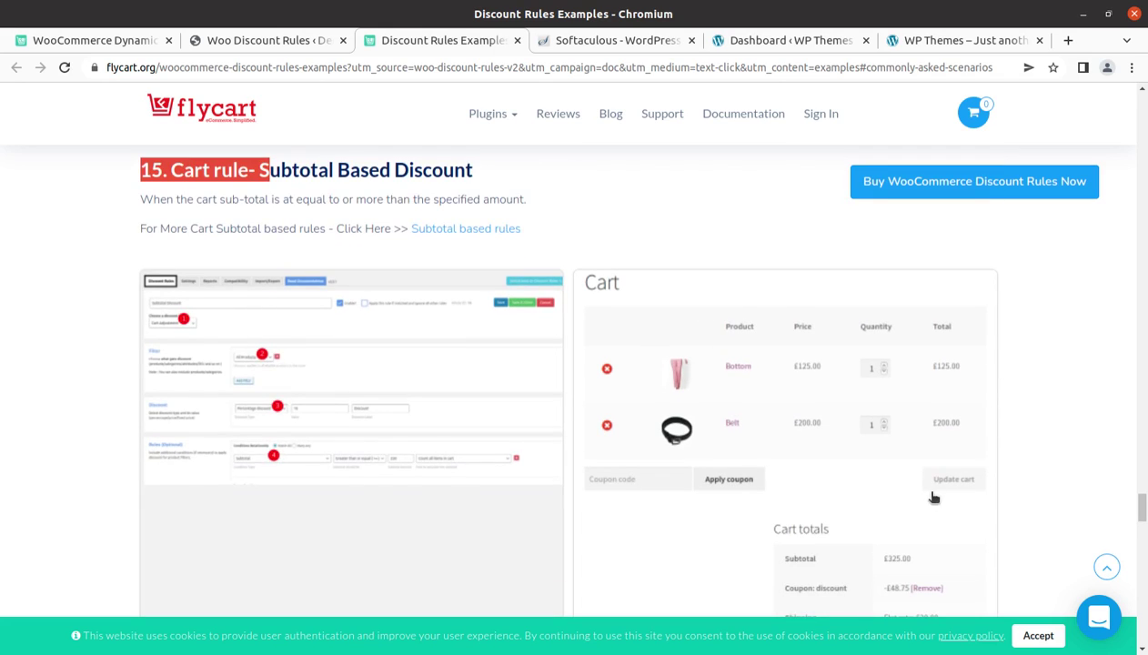
scroll(927, 455, down, 2)
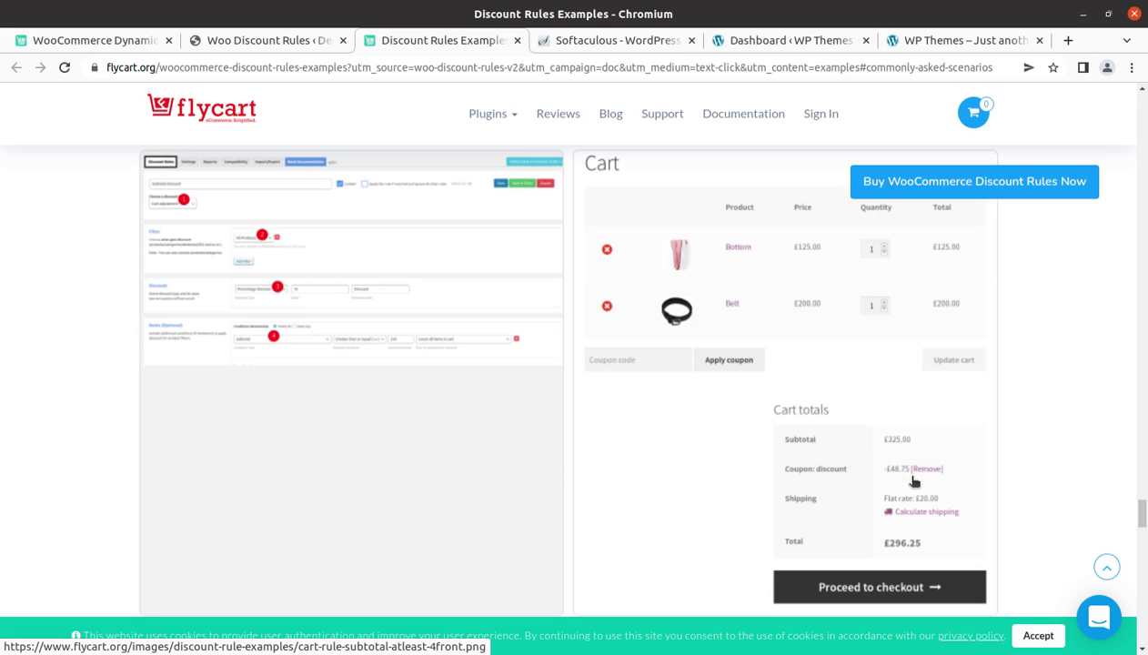
scroll(910, 478, down, 4)
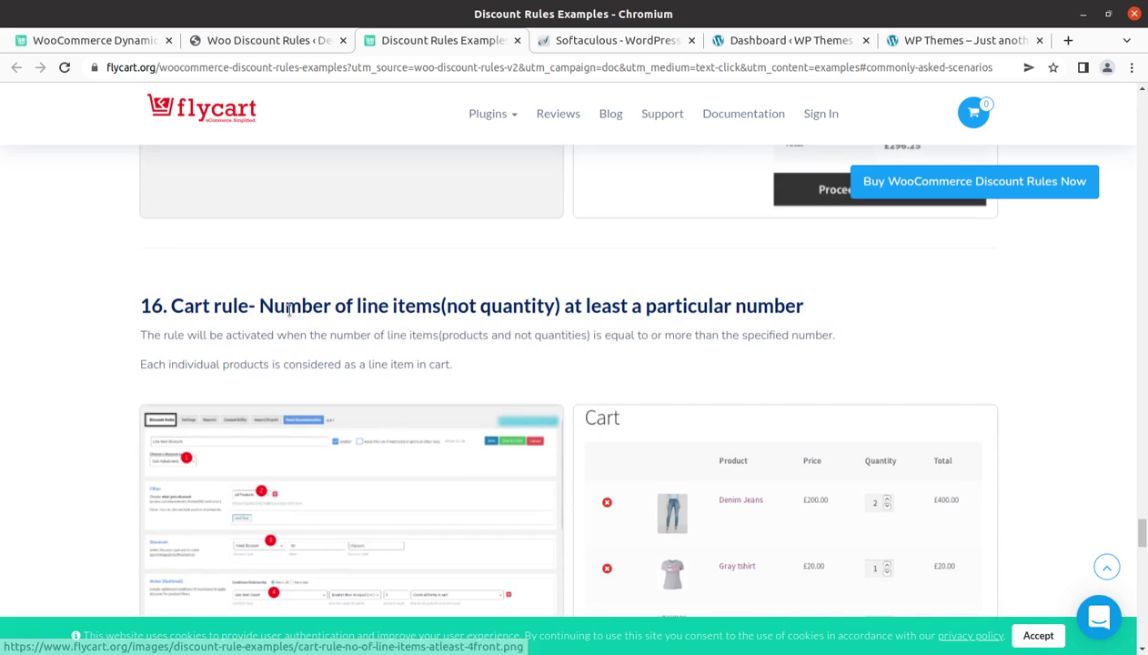
drag(282, 308, 424, 306)
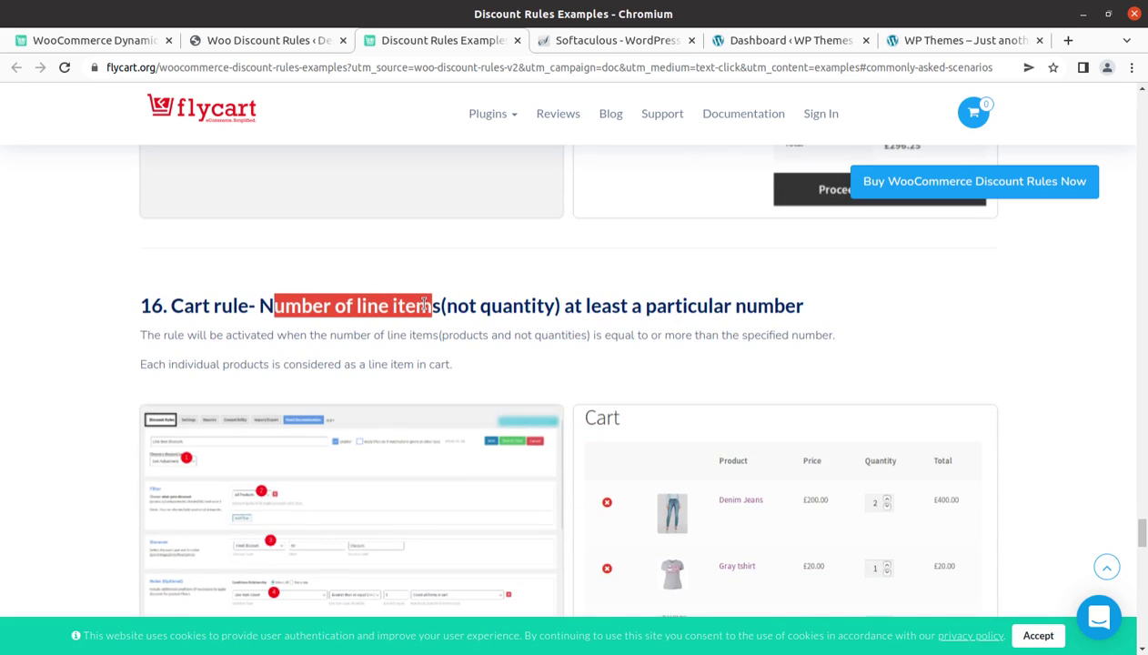
click(527, 324)
scroll(770, 498, down, 2)
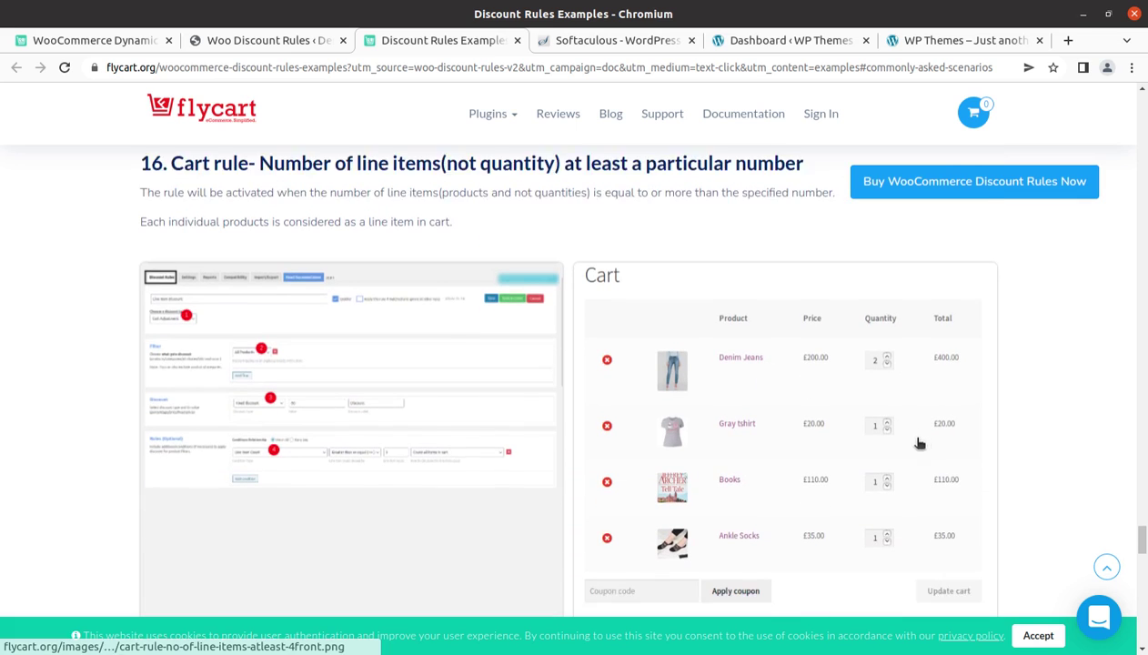
scroll(809, 384, down, 2)
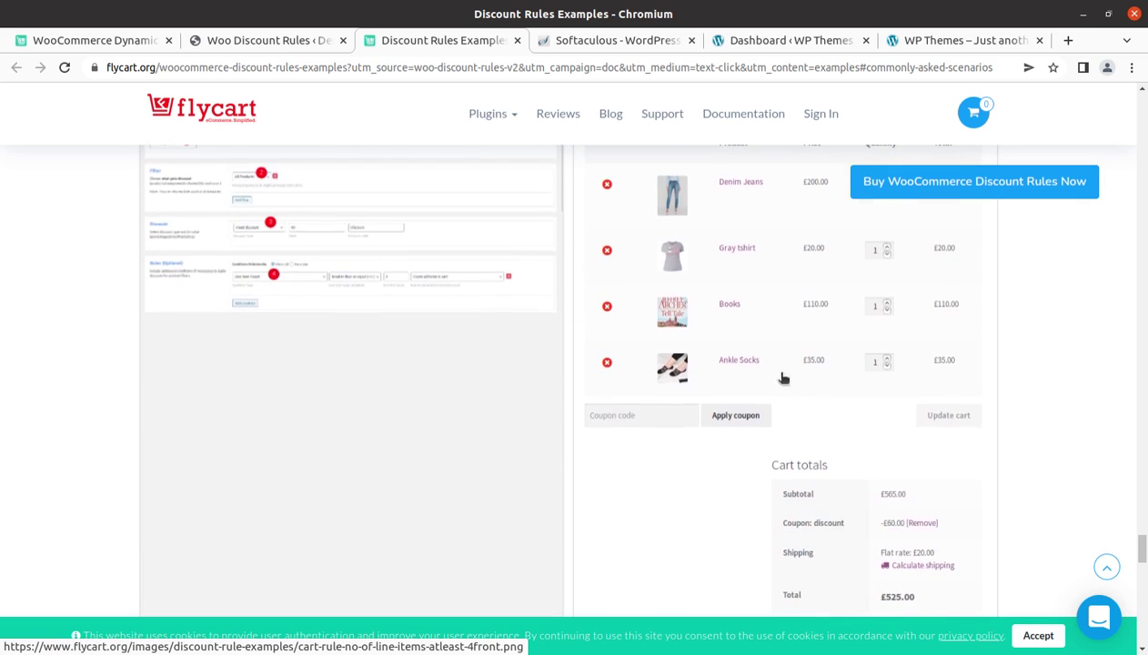
scroll(718, 370, down, 3)
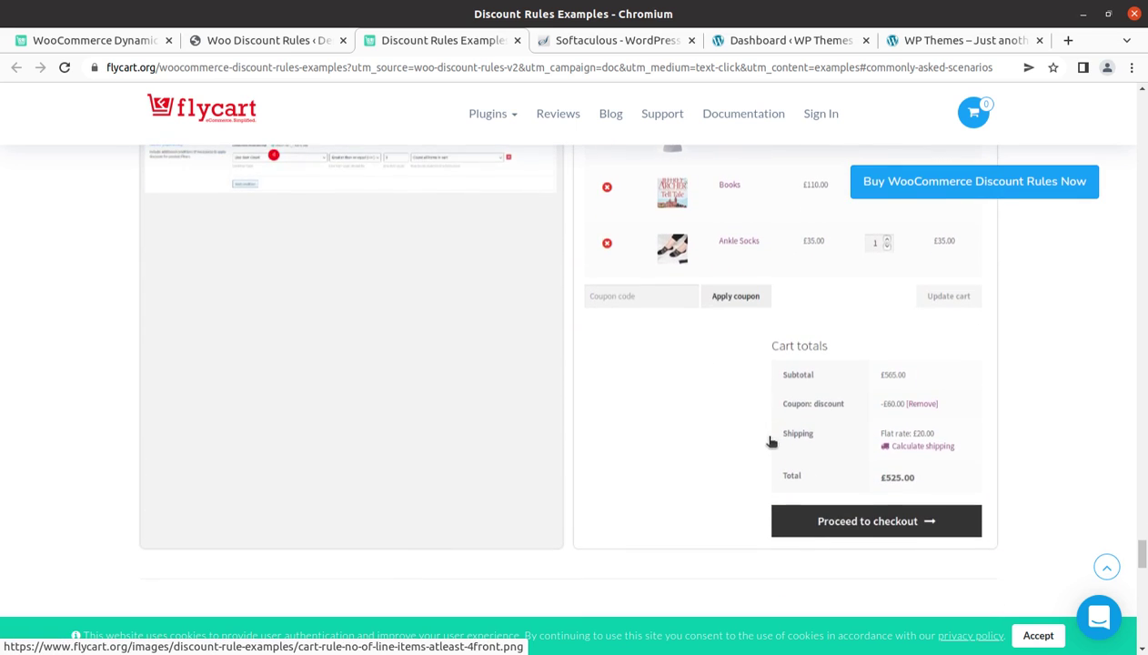
scroll(919, 461, down, 2)
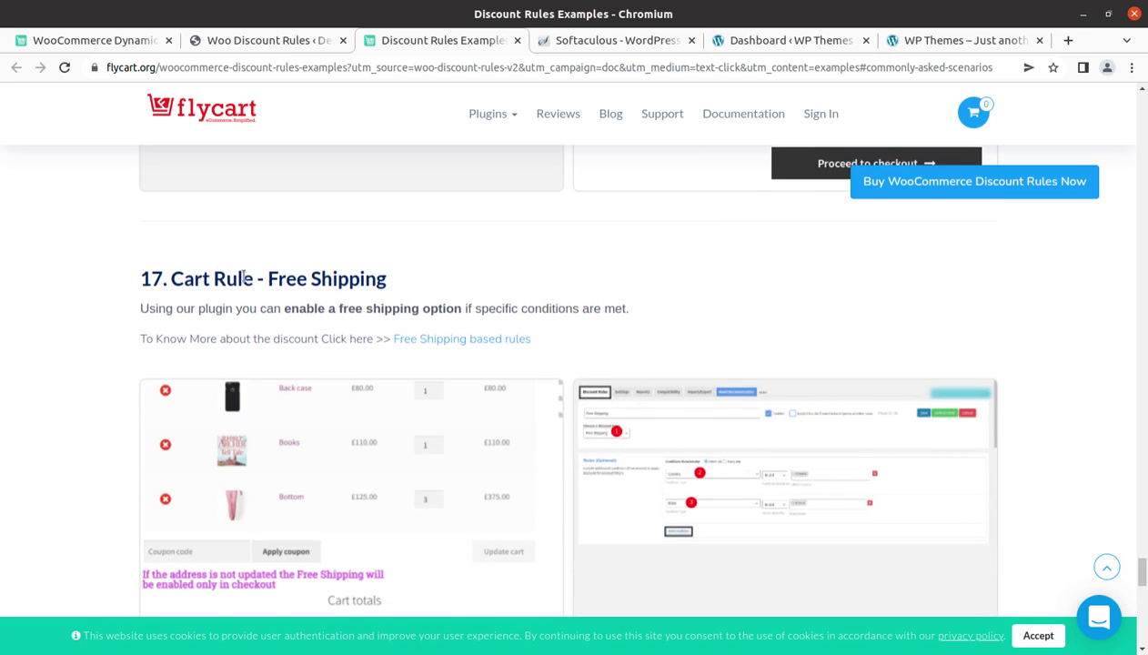
Examine the cart rule examples for free shipping and quantities in cart, comparing rule settings with the sample carts.
drag(271, 284, 425, 279)
click(434, 271)
scroll(434, 272, down, 1)
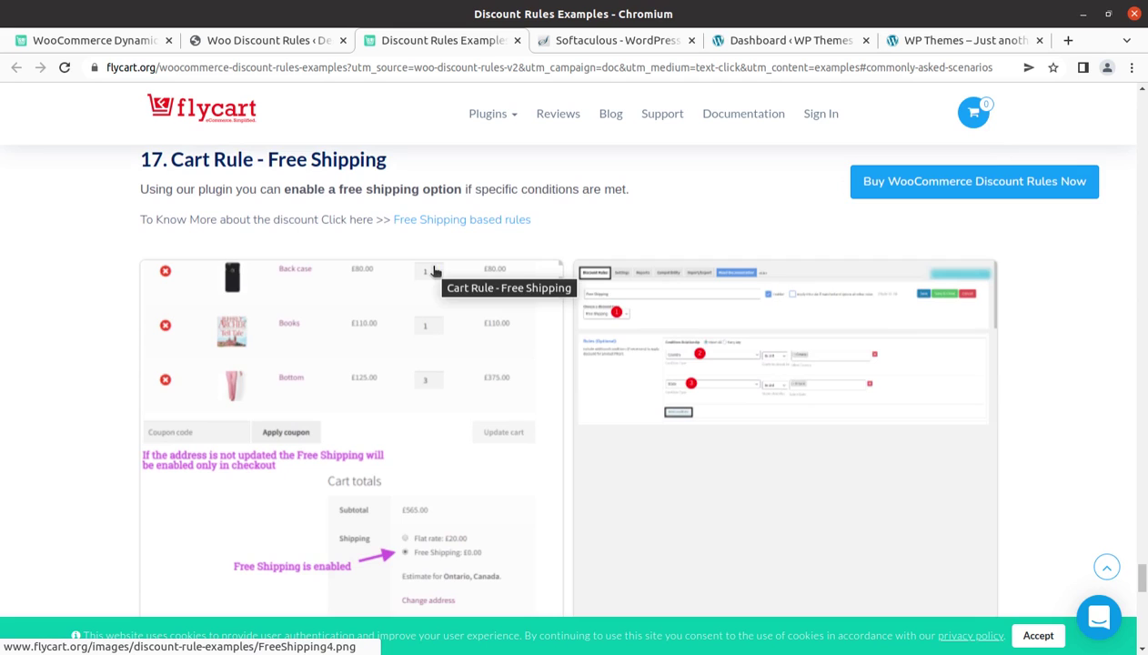
scroll(398, 382, up, 2)
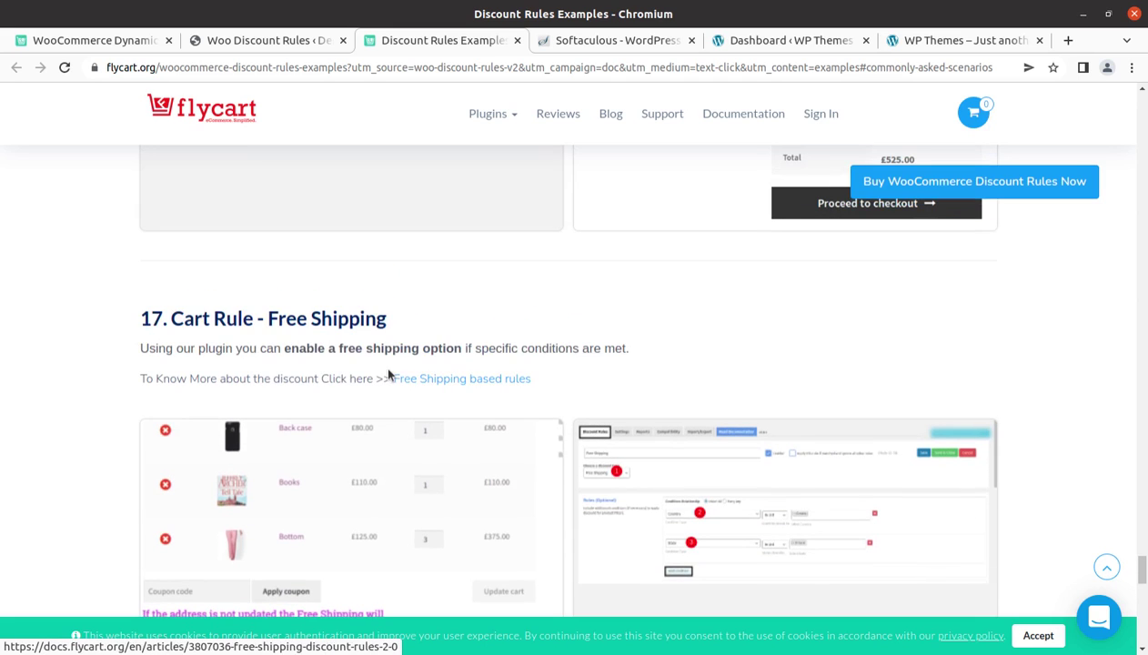
drag(416, 332, 266, 324)
scroll(333, 410, down, 3)
scroll(335, 409, down, 2)
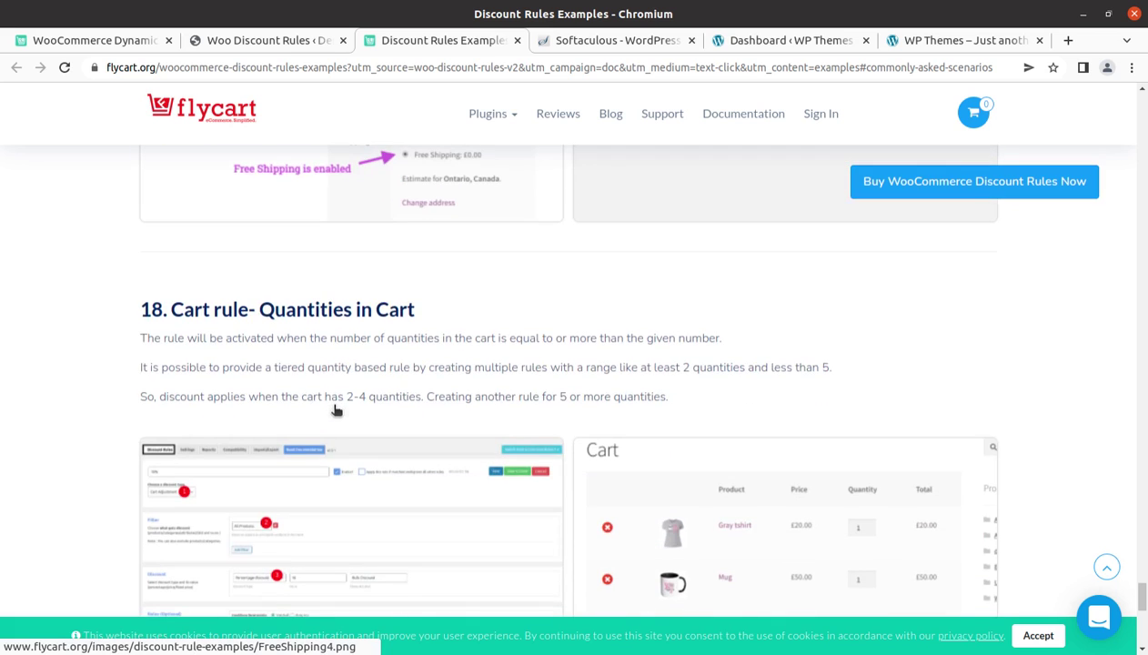
drag(261, 313, 431, 305)
click(432, 304)
scroll(431, 304, down, 2)
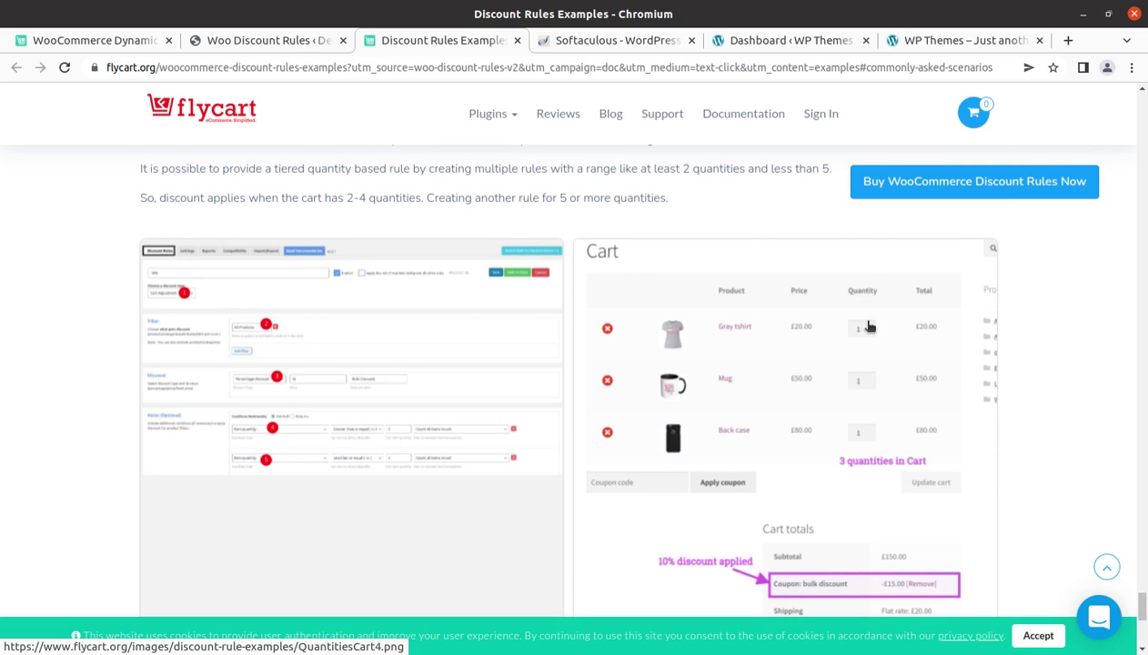
scroll(805, 414, down, 3)
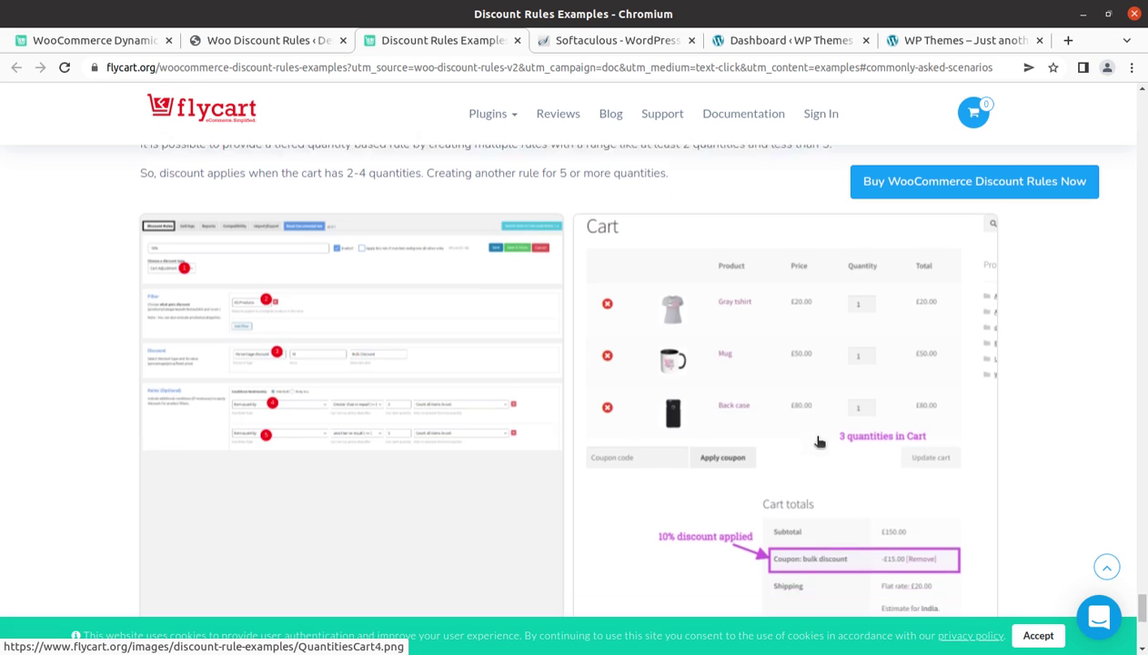
scroll(905, 441, down, 3)
scroll(909, 445, up, 12)
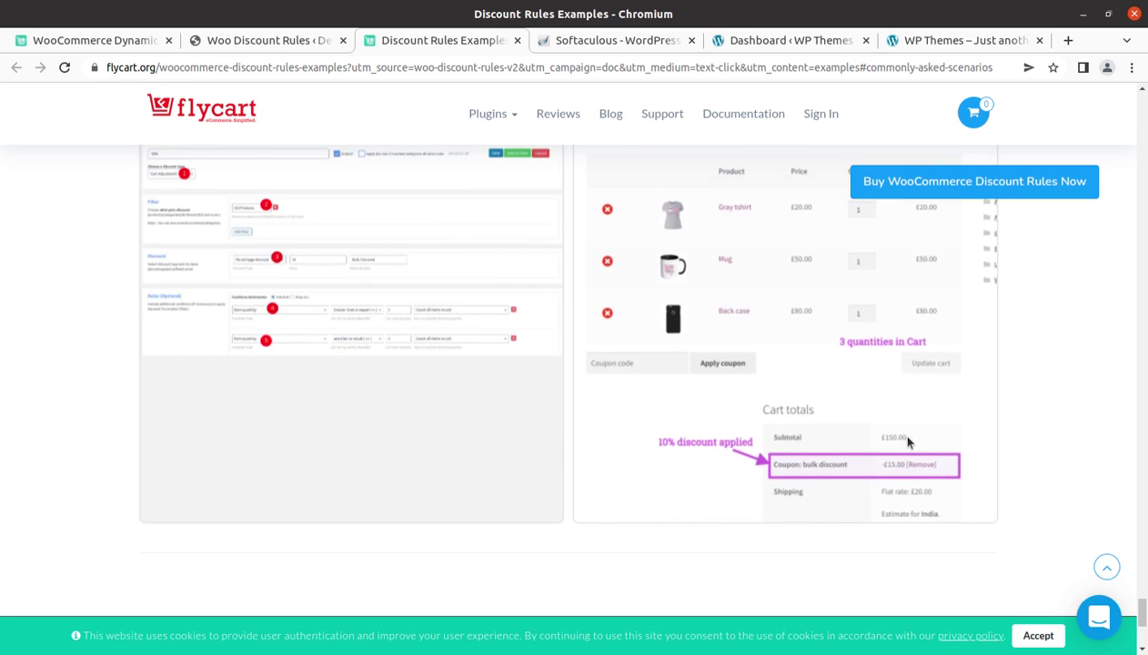
scroll(684, 422, up, 5)
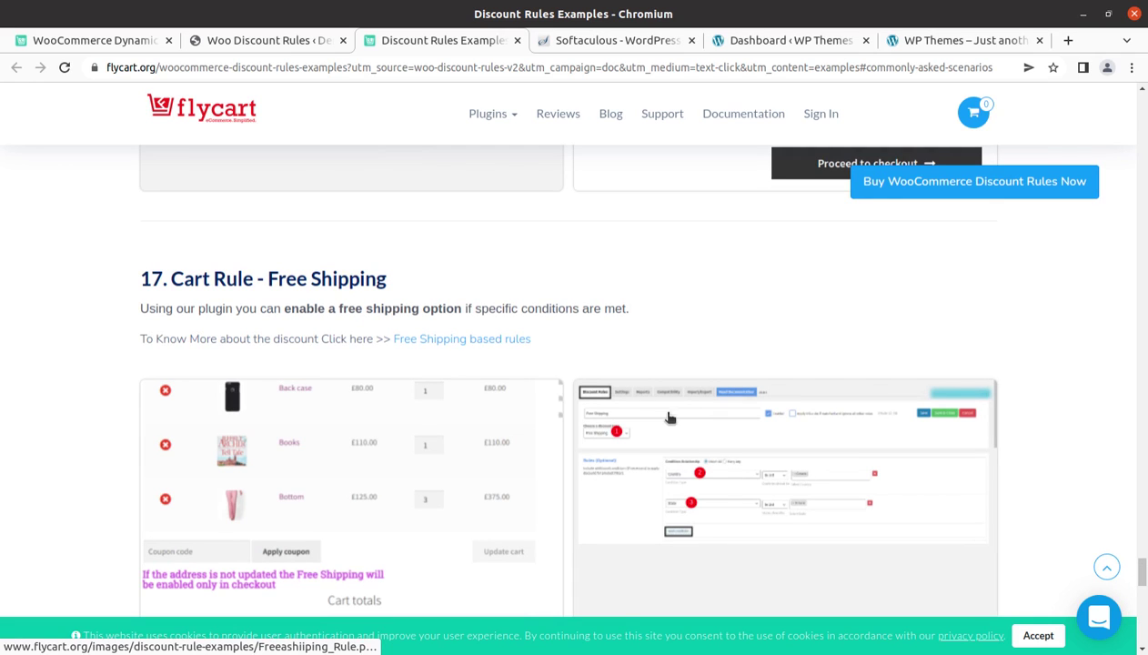
Switch to the WordPress demo admin and open the Woo Discount Rules page.
click(277, 40)
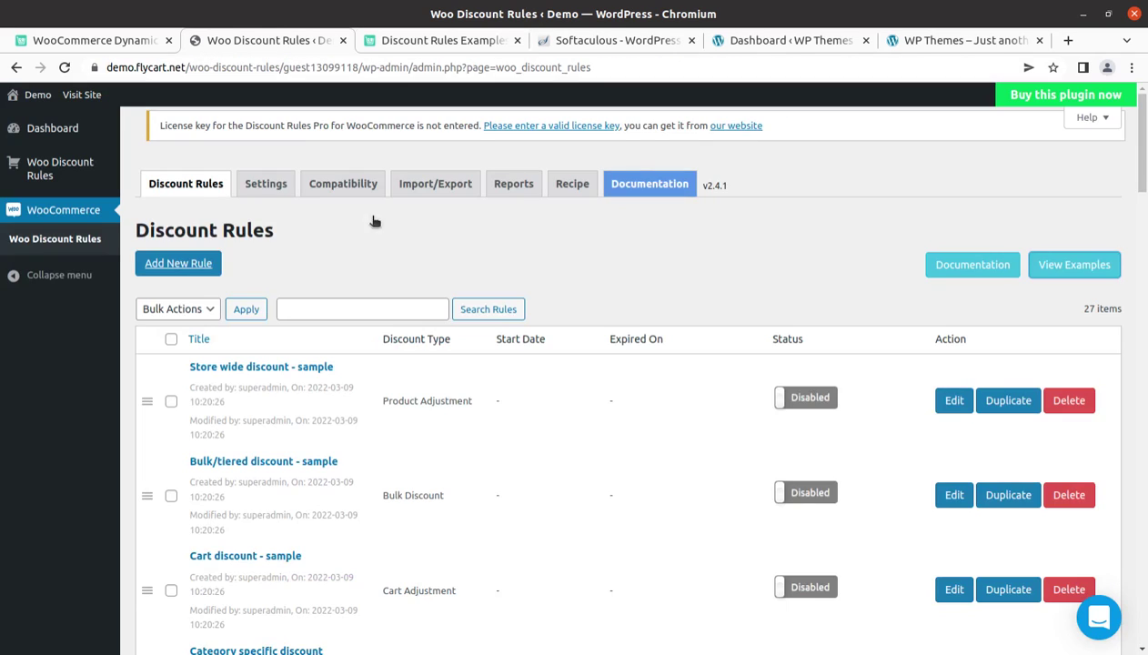
scroll(533, 520, down, 2)
scroll(533, 520, up, 1)
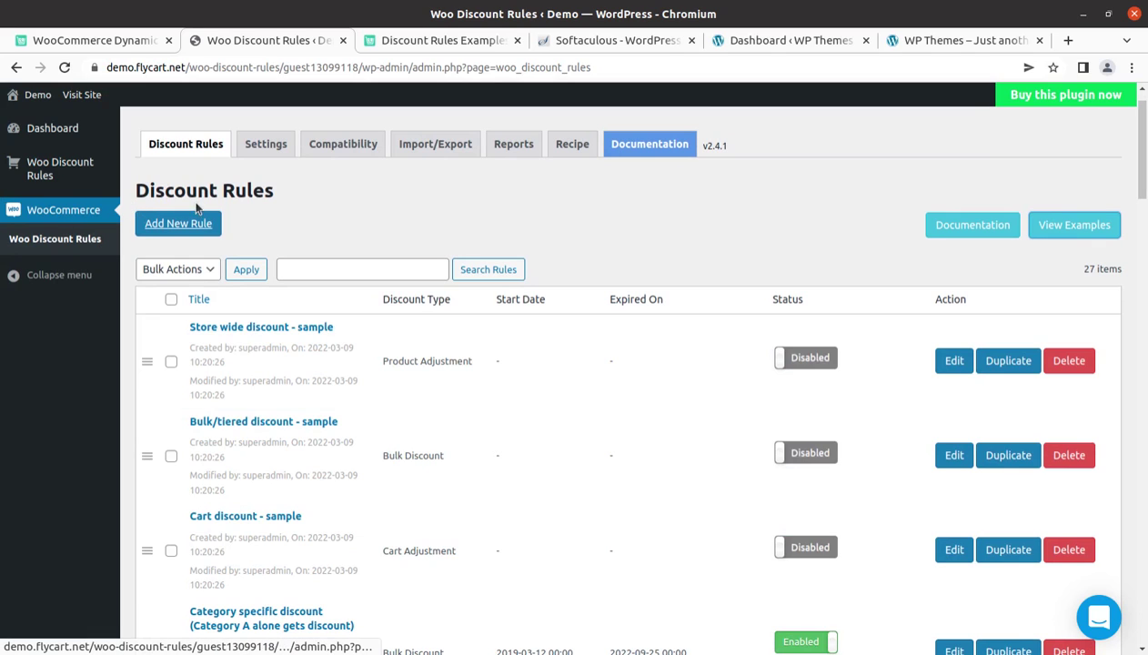
scroll(188, 264, up, 1)
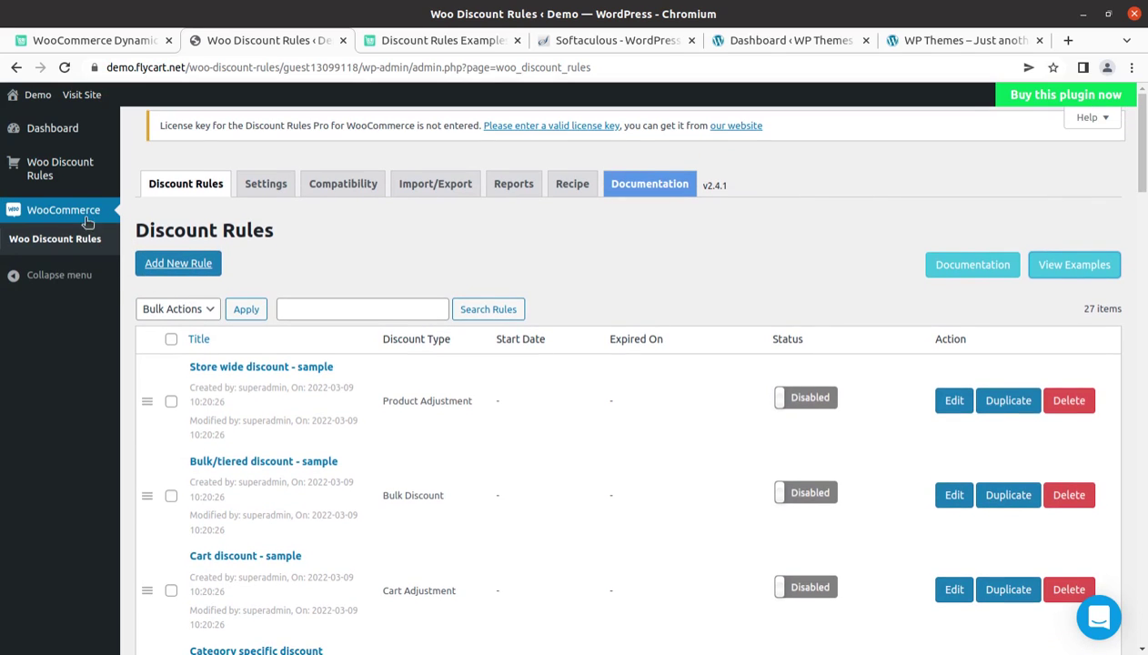
click(52, 171)
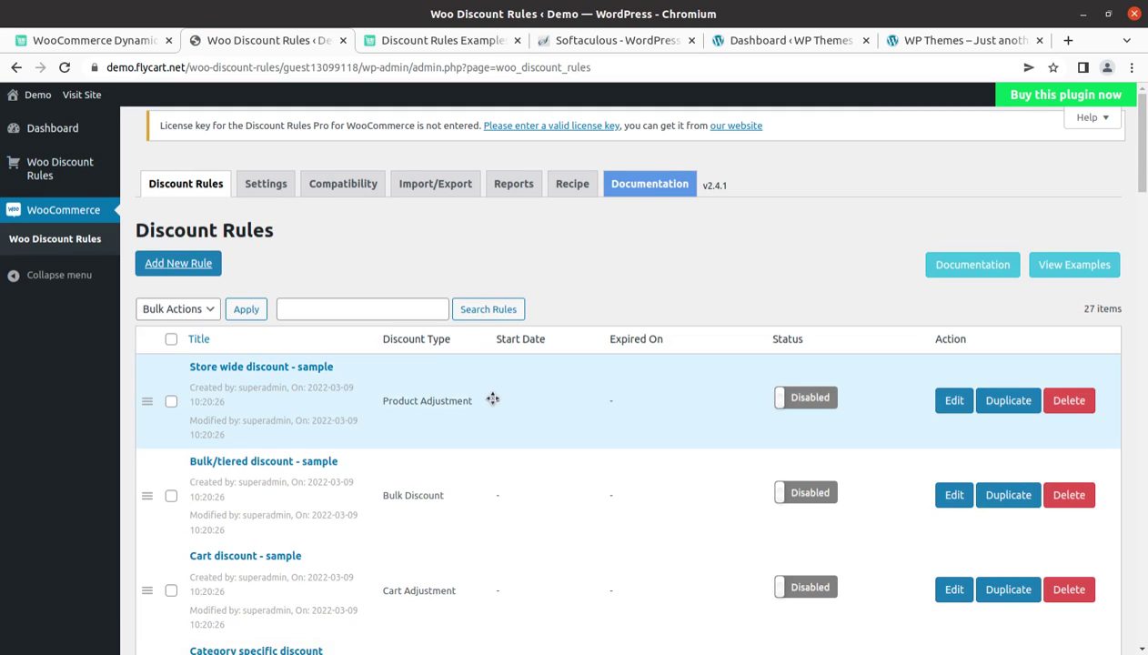
Look through the demo's list of discount rules, checking their titles, discount types, dates and status.
scroll(451, 425, down, 1)
scroll(452, 424, down, 2)
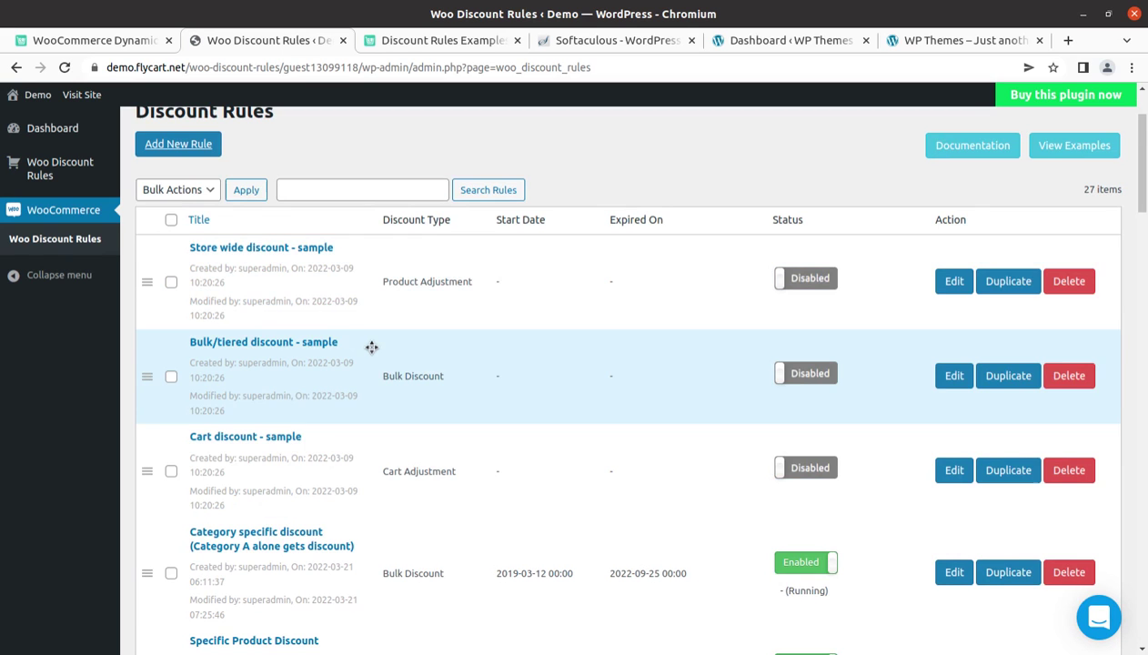
scroll(373, 349, down, 3)
scroll(373, 348, down, 3)
scroll(373, 348, down, 3)
scroll(373, 349, up, 5)
scroll(373, 348, up, 2)
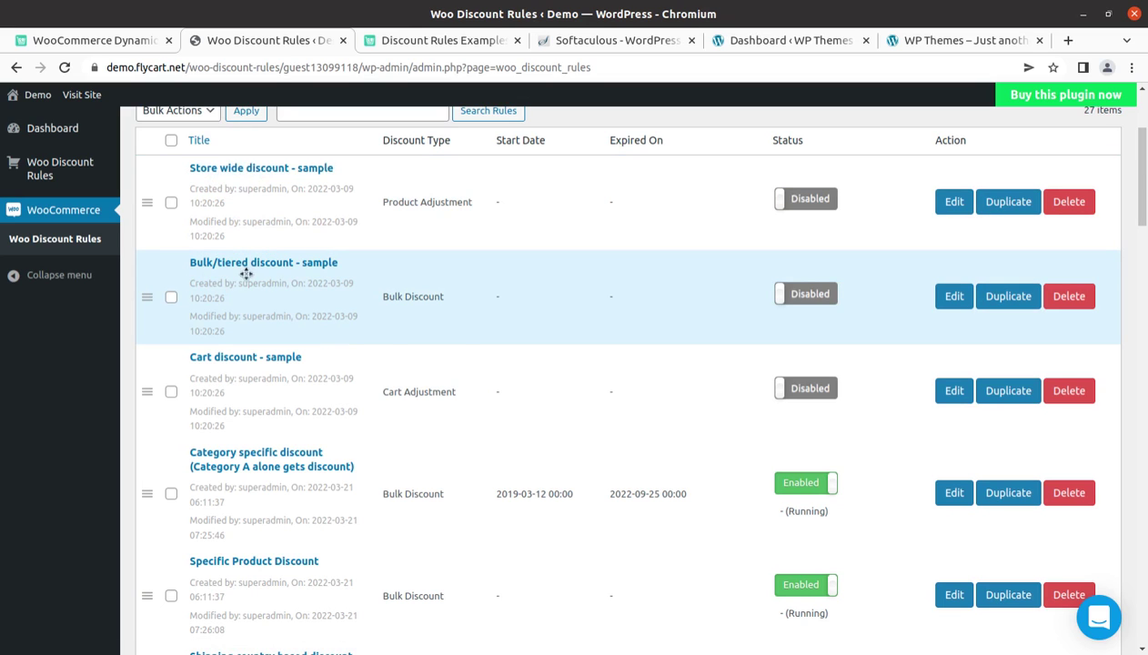
Enable the "Cart discount - sample" rule in the rules list and disable it again.
scroll(289, 344, up, 4)
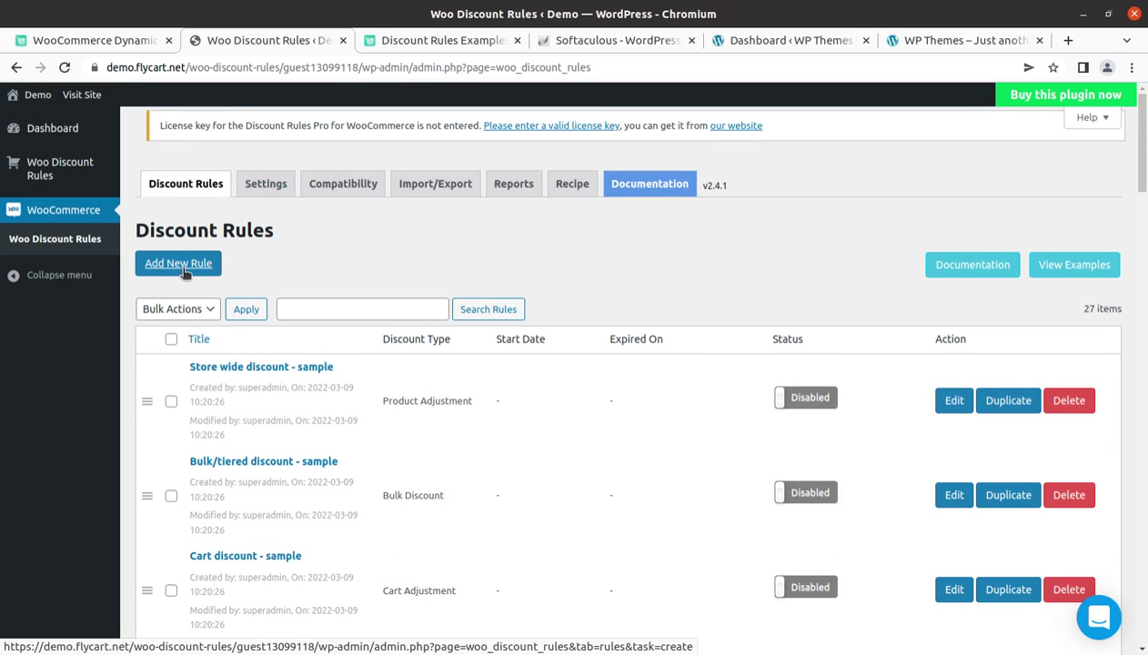
scroll(441, 415, down, 1)
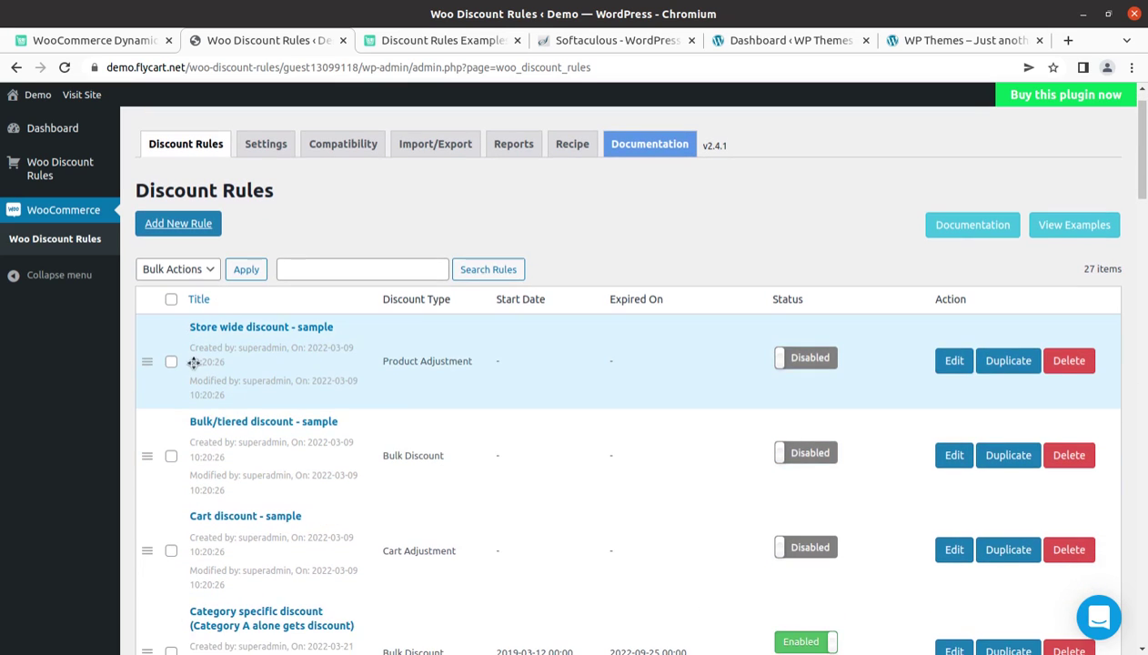
scroll(355, 400, down, 4)
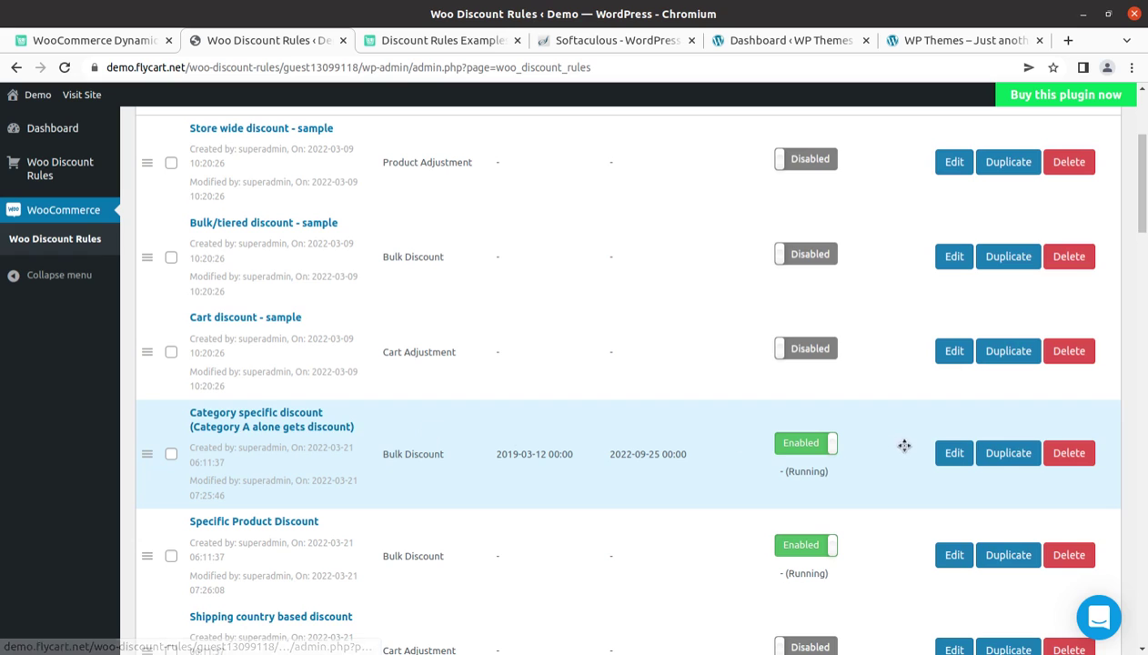
click(811, 349)
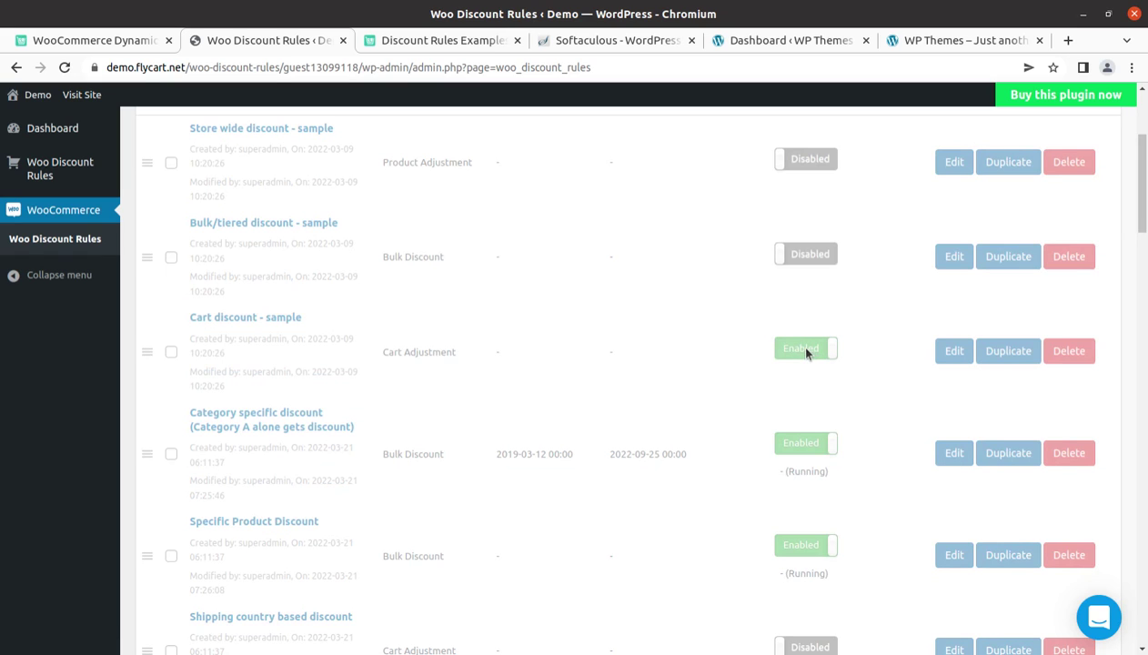
click(800, 350)
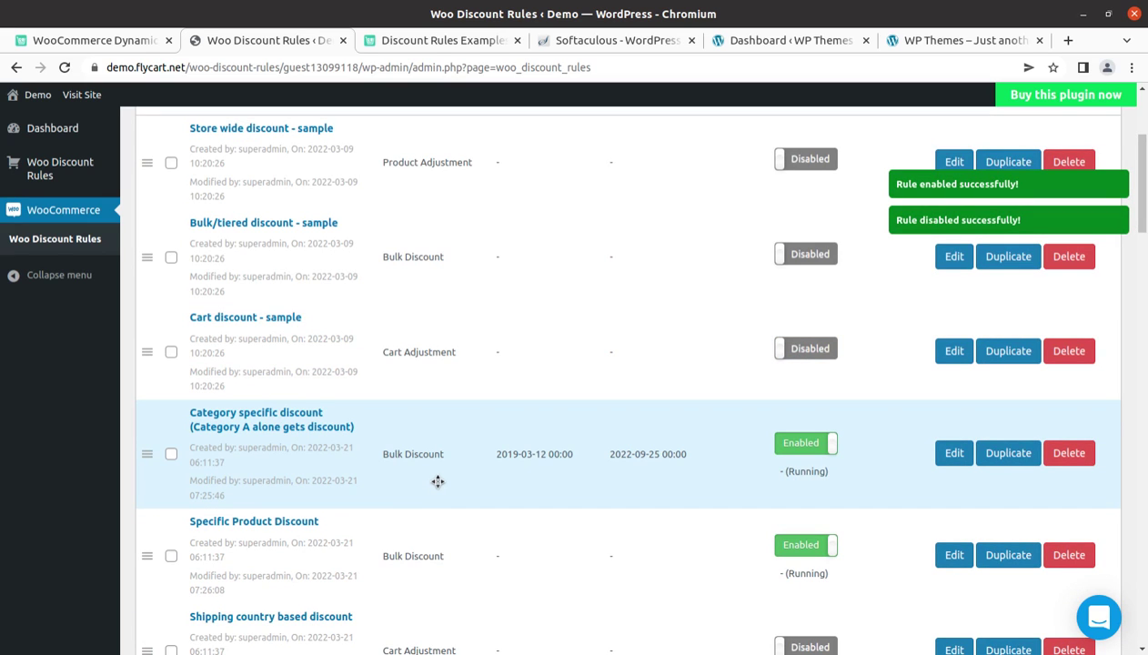
Open the "Category specific discount (Category A alone gets discount)" rule for editing and inspect its discount type options and category filter.
click(952, 455)
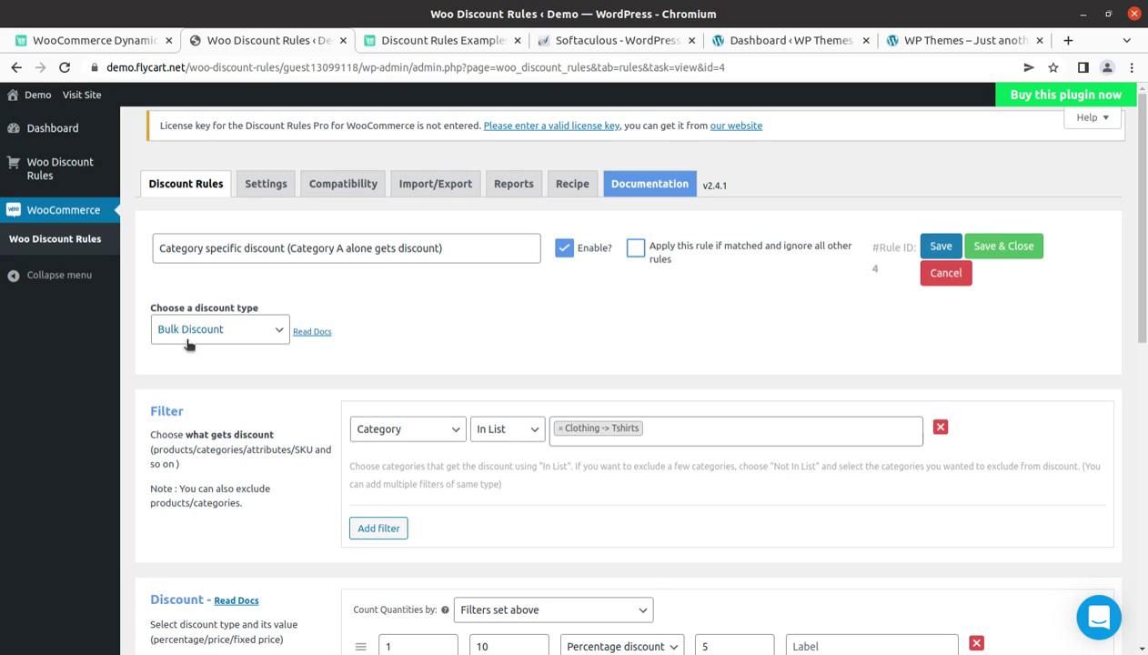
click(270, 333)
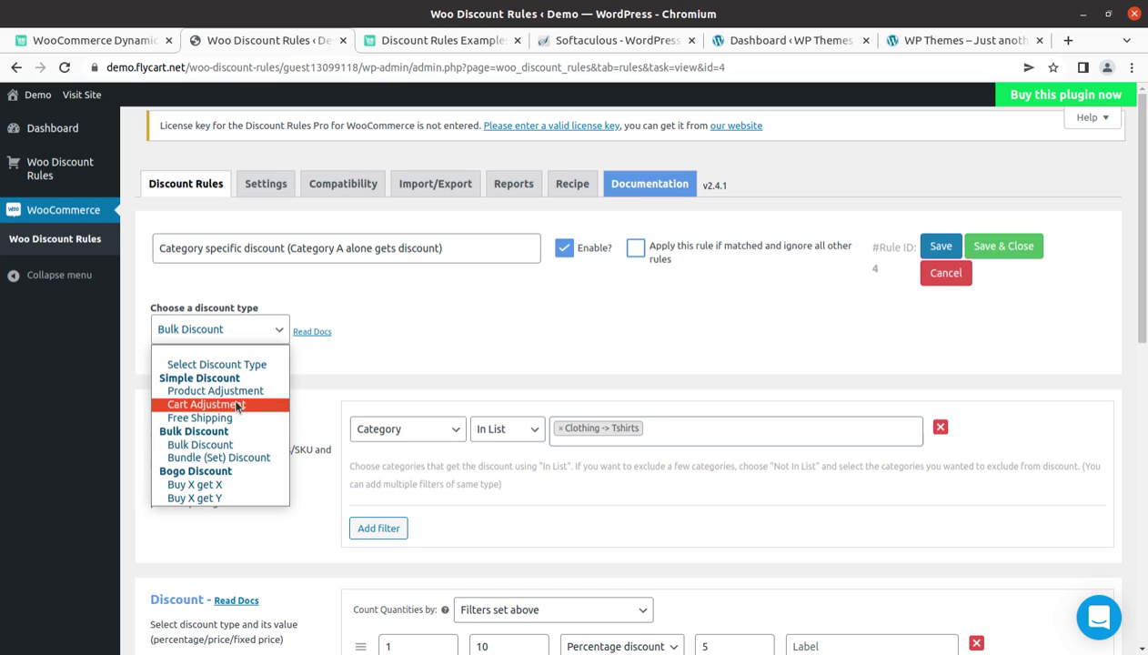
click(386, 357)
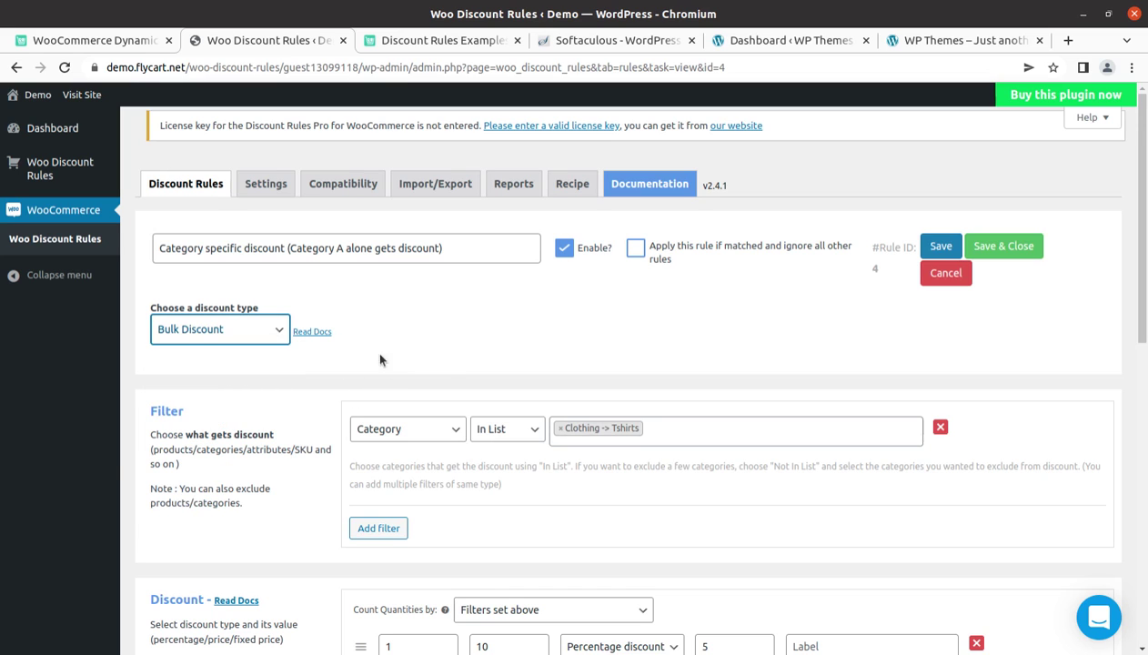
scroll(447, 370, down, 1)
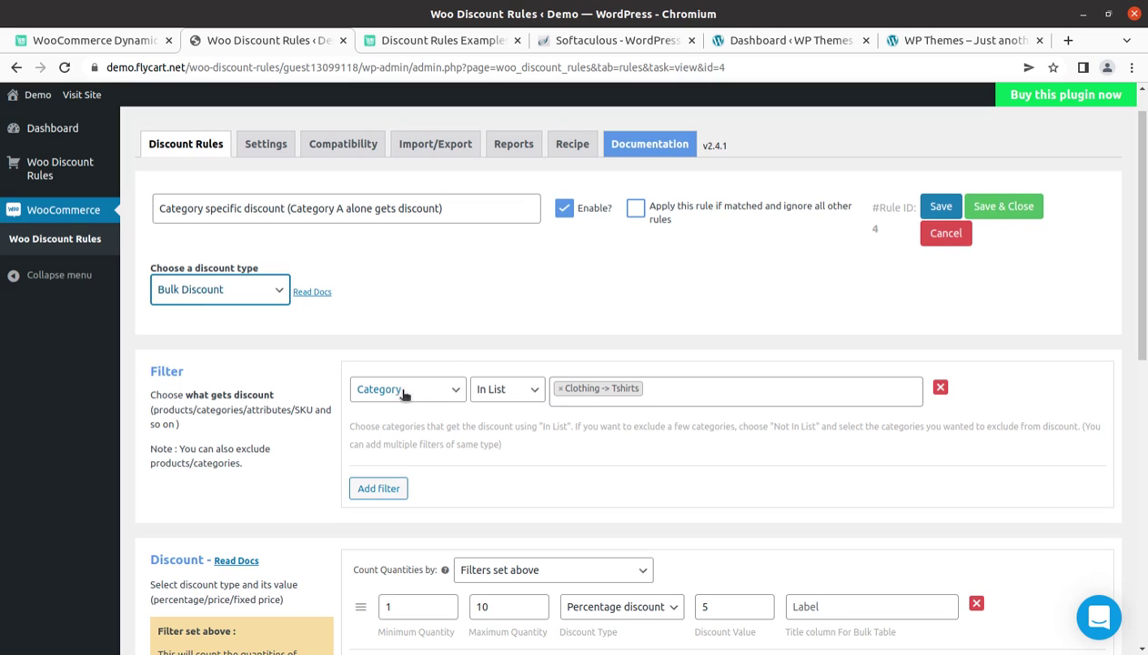
click(652, 388)
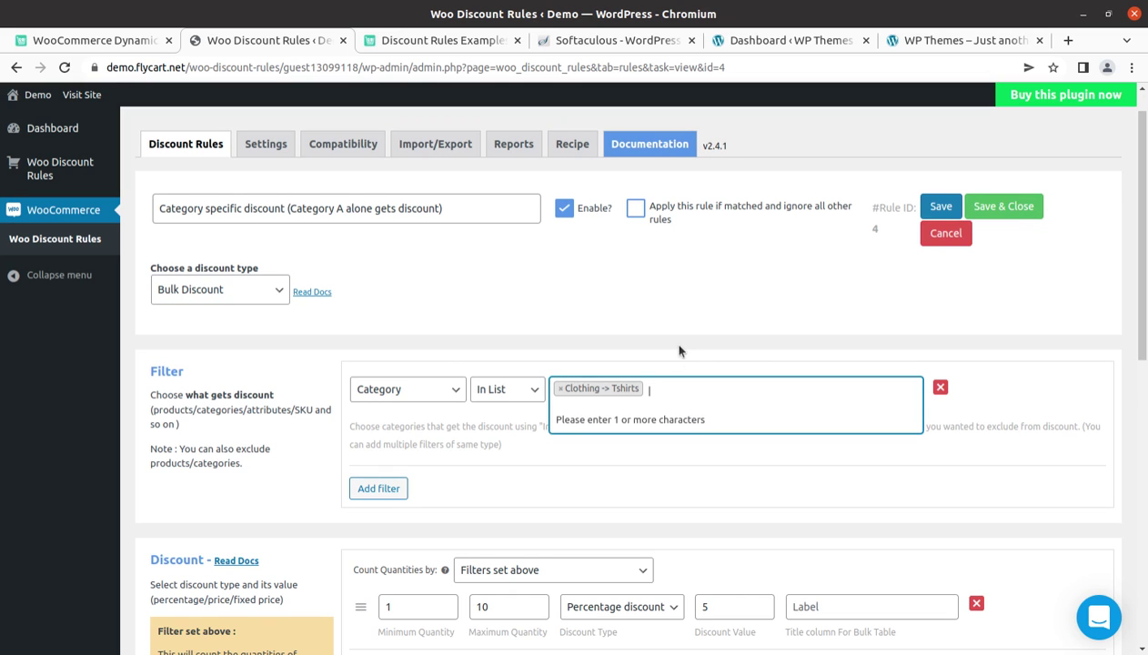
click(999, 362)
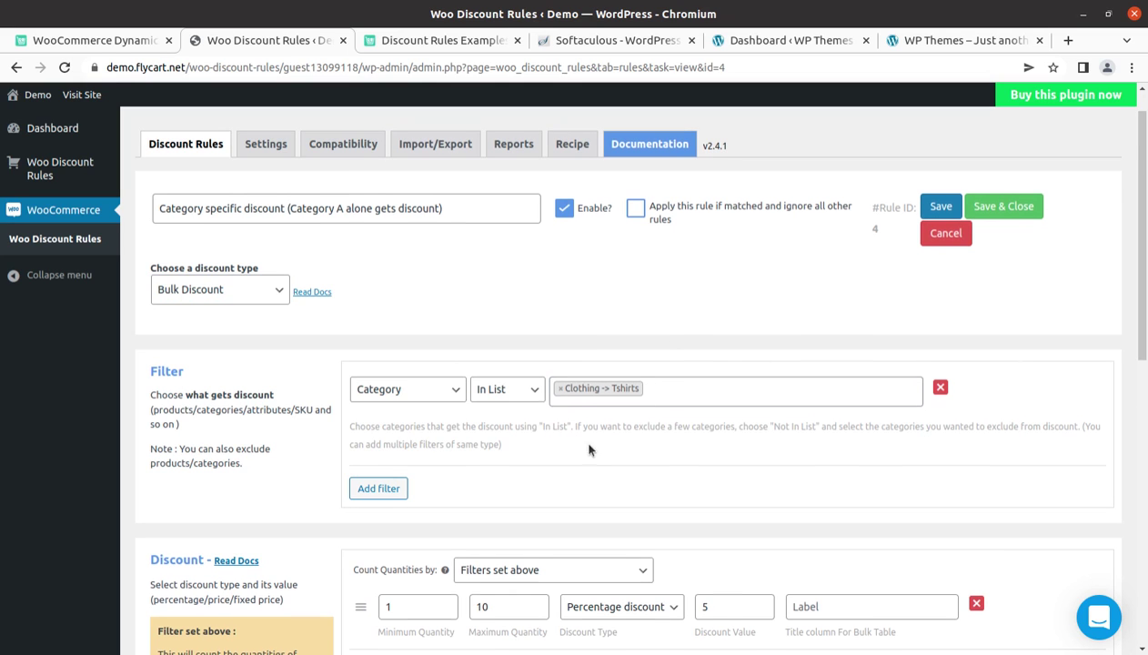
Examine the category rule's bulk discount ranges, optional conditions, usage limit and validity dates.
scroll(341, 441, down, 1)
scroll(407, 414, down, 3)
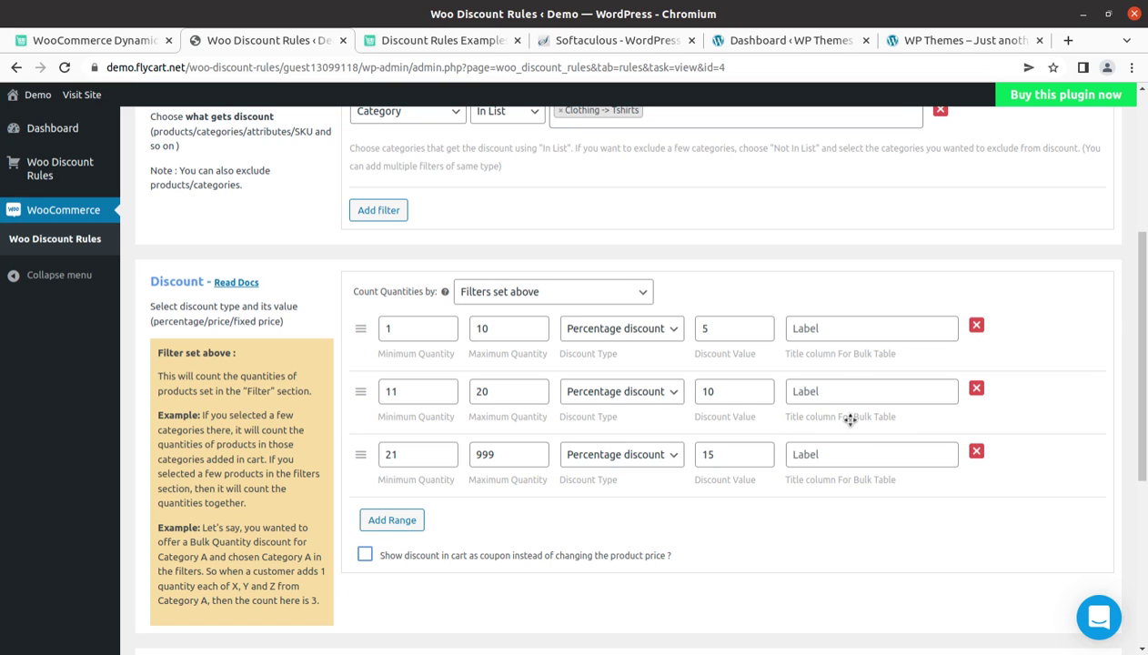
scroll(740, 477, down, 5)
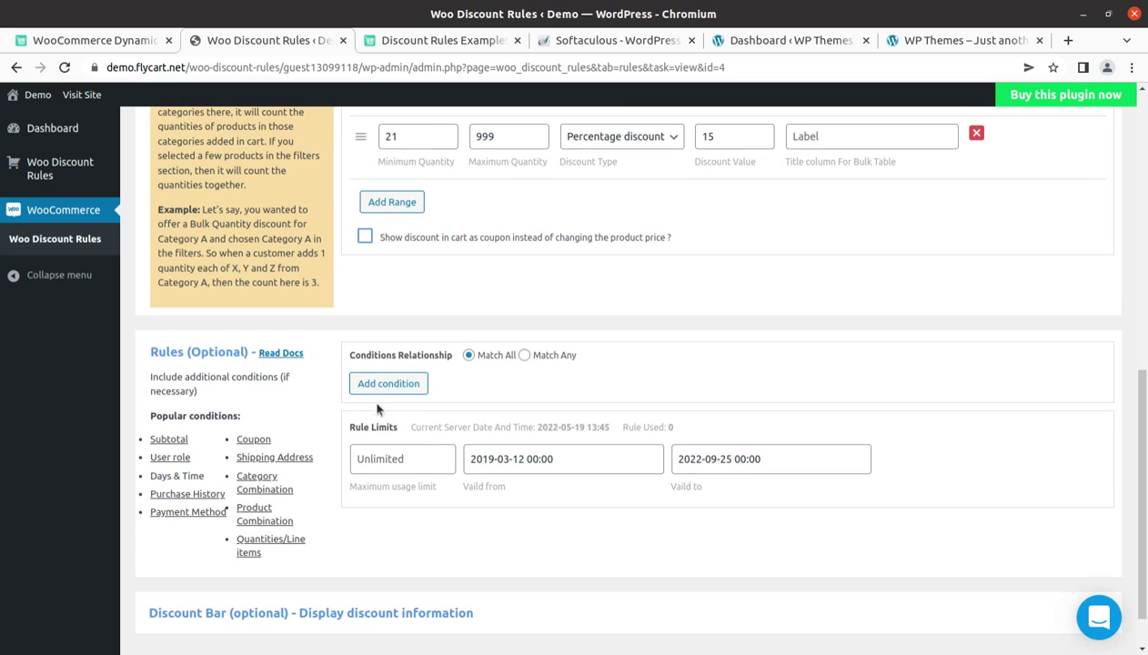
scroll(589, 401, down, 1)
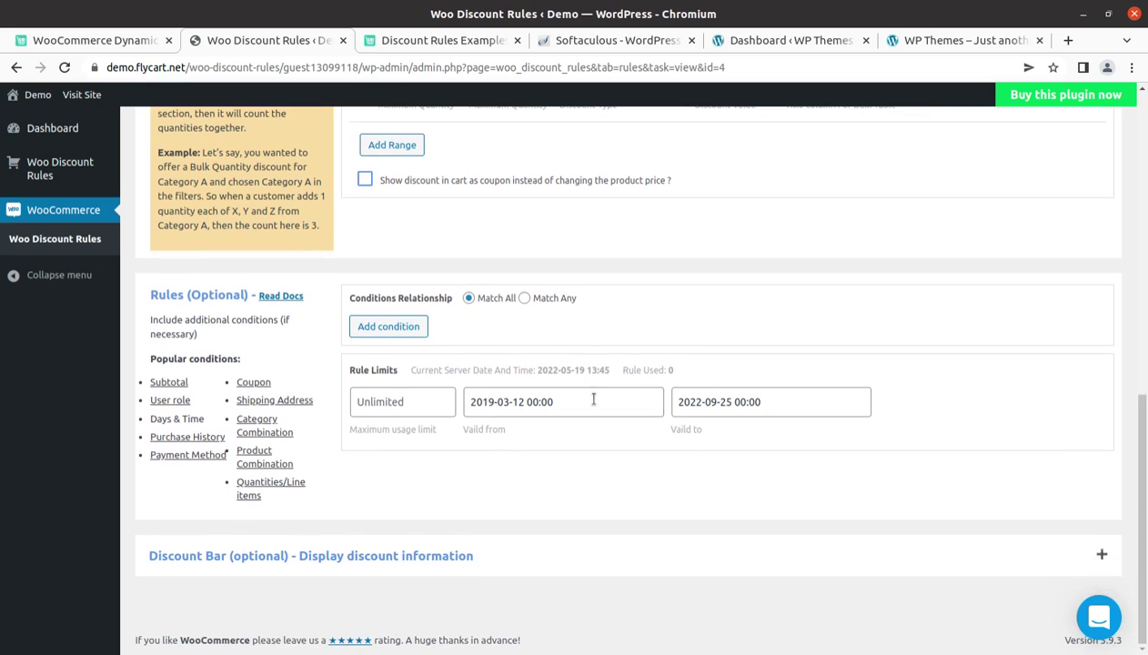
Expand the category rule's Discount Bar section and check its display option, badge colors and badge text.
click(443, 564)
scroll(464, 546, down, 4)
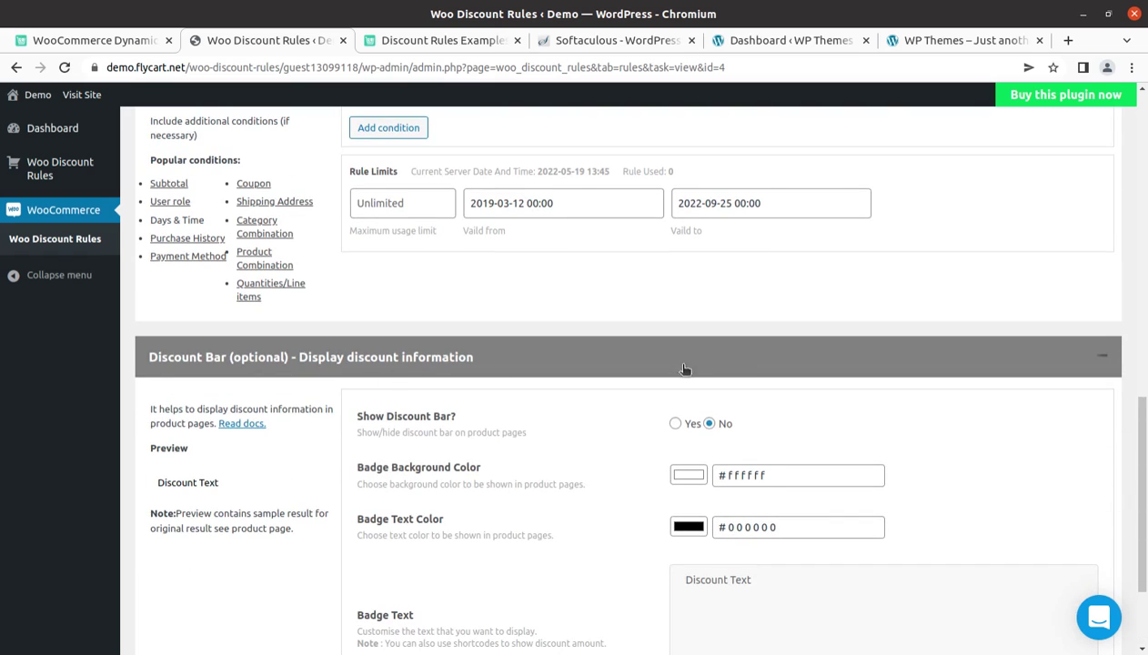
scroll(577, 499, down, 2)
scroll(575, 499, down, 1)
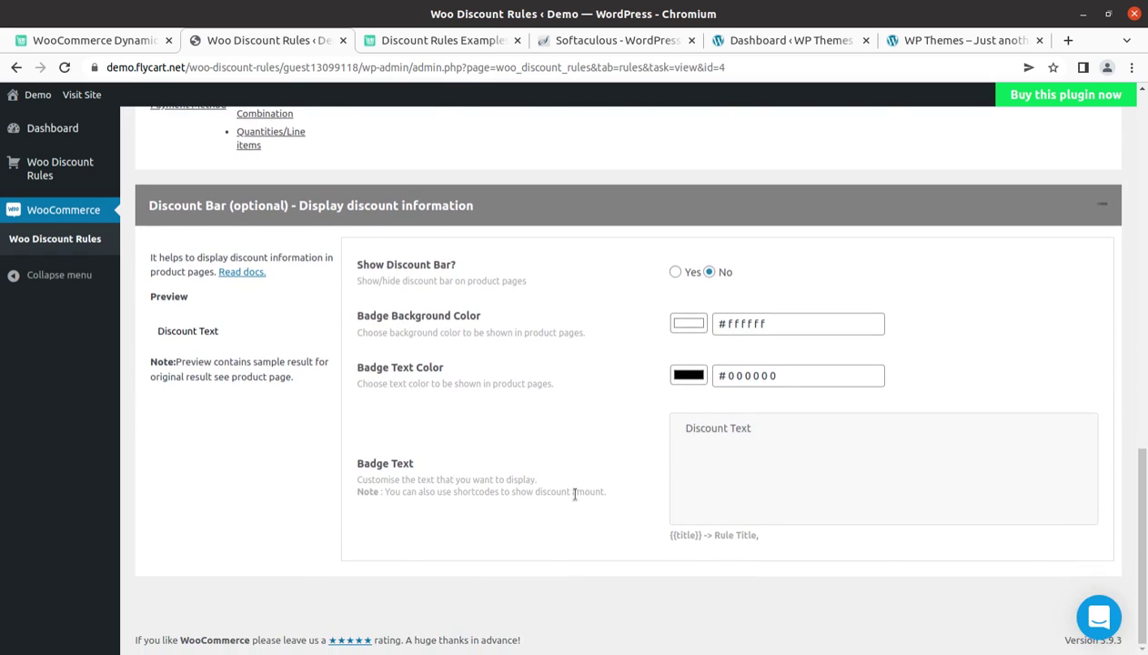
click(789, 432)
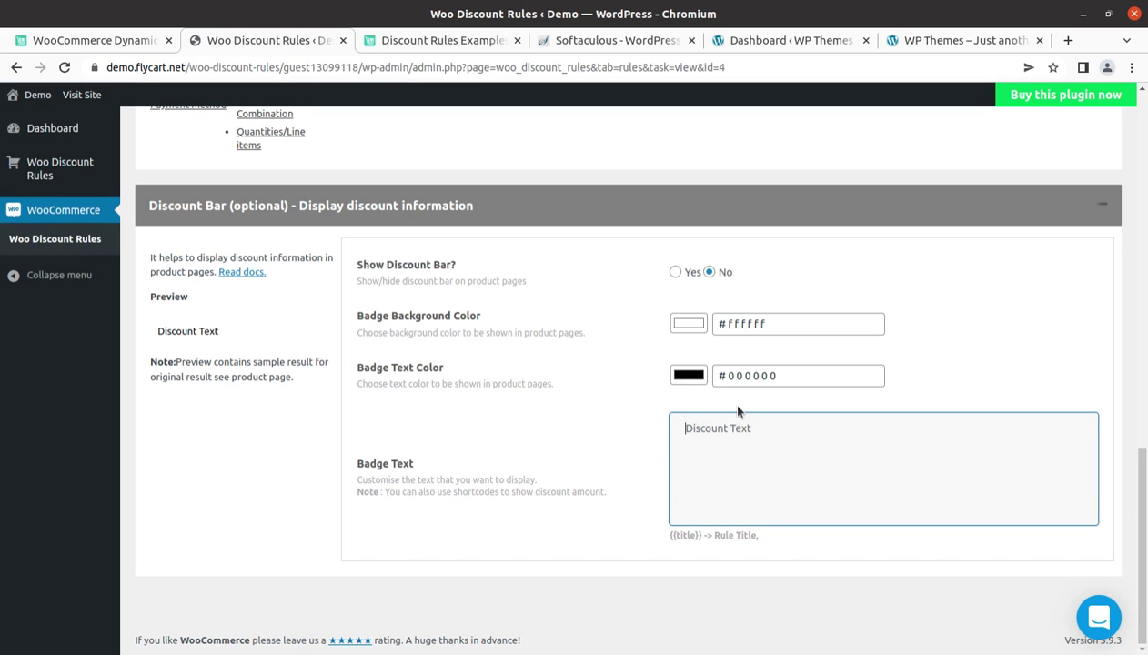
Open the plugin's Settings and review the General, Product, Cart, Promotion and On-Sale page options.
scroll(737, 411, up, 15)
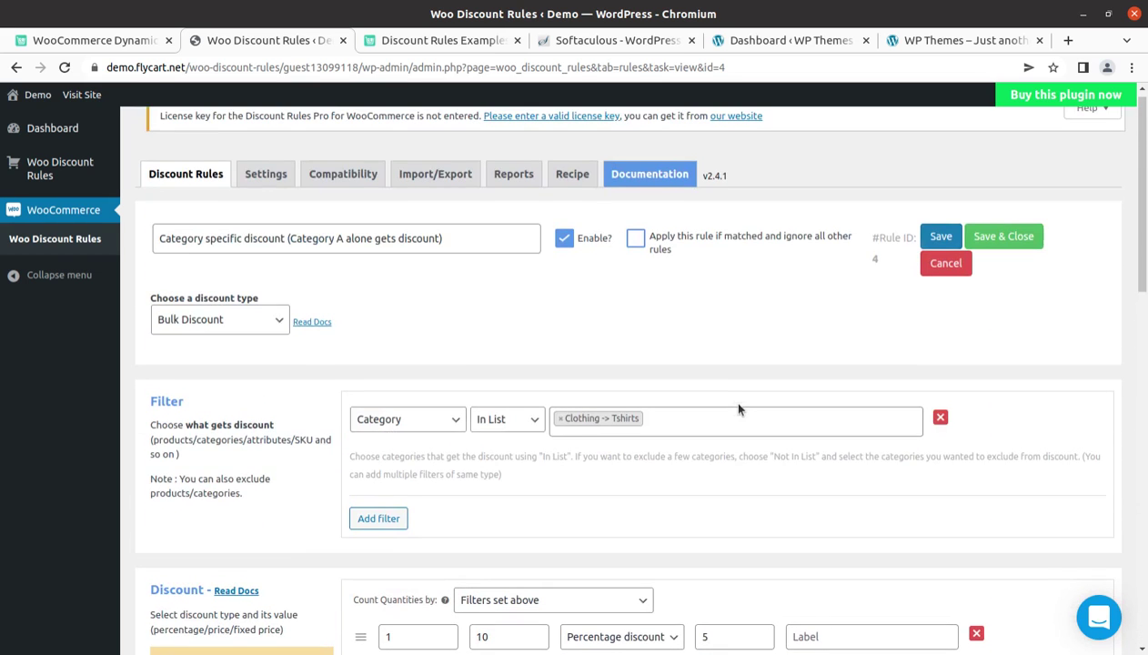
scroll(543, 349, up, 1)
click(273, 186)
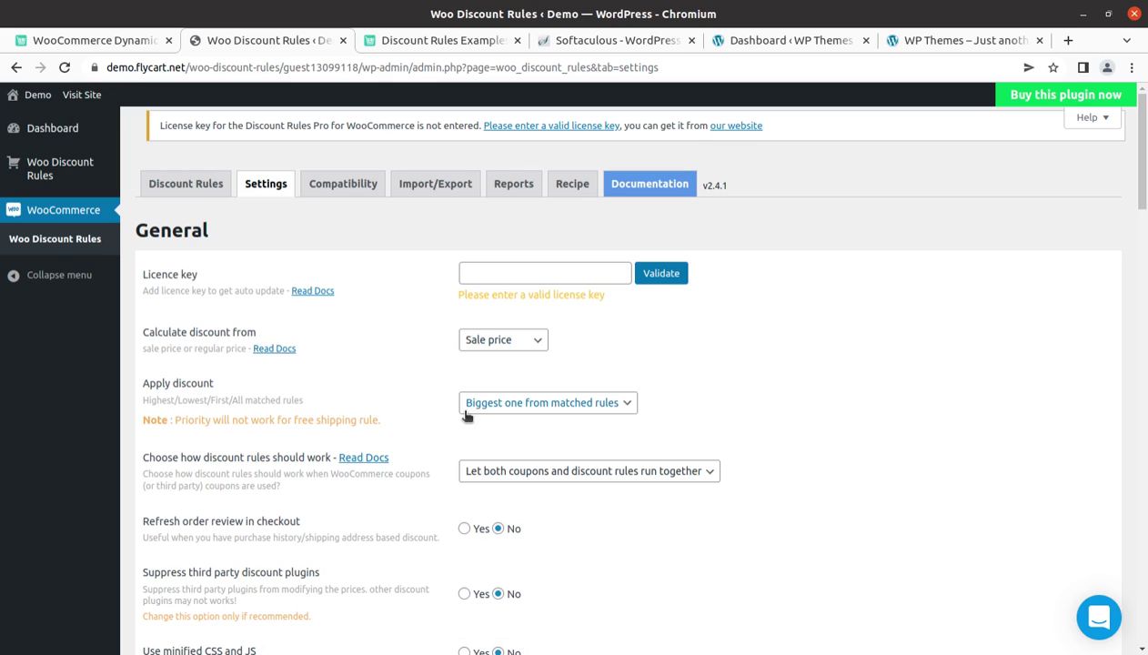
scroll(437, 461, down, 1)
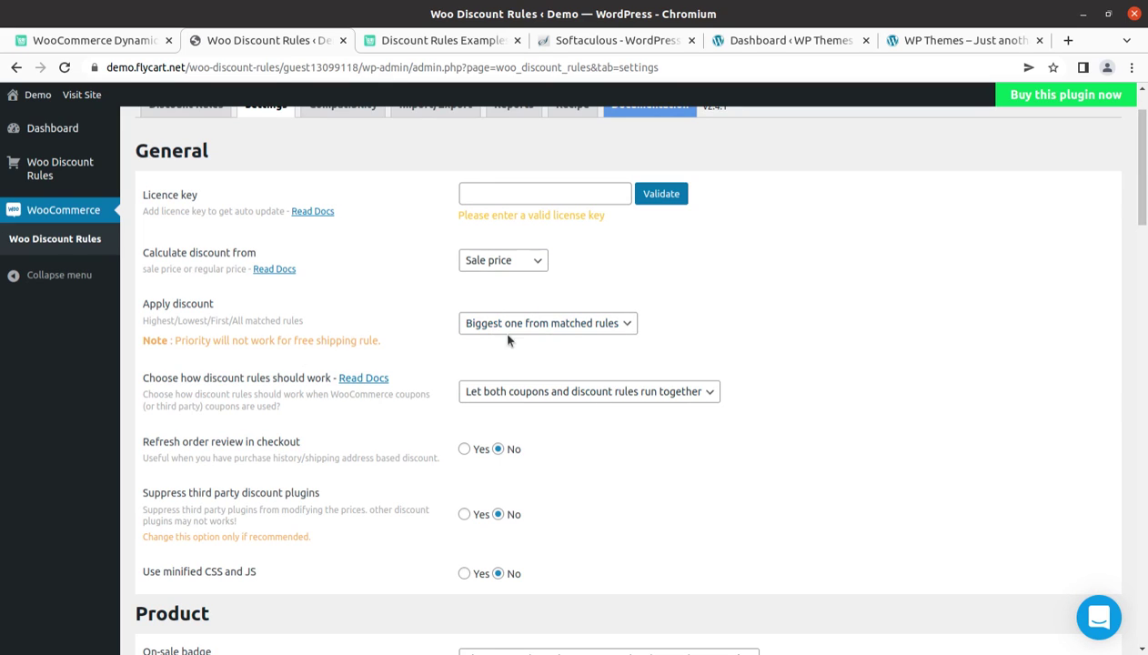
scroll(382, 284, down, 1)
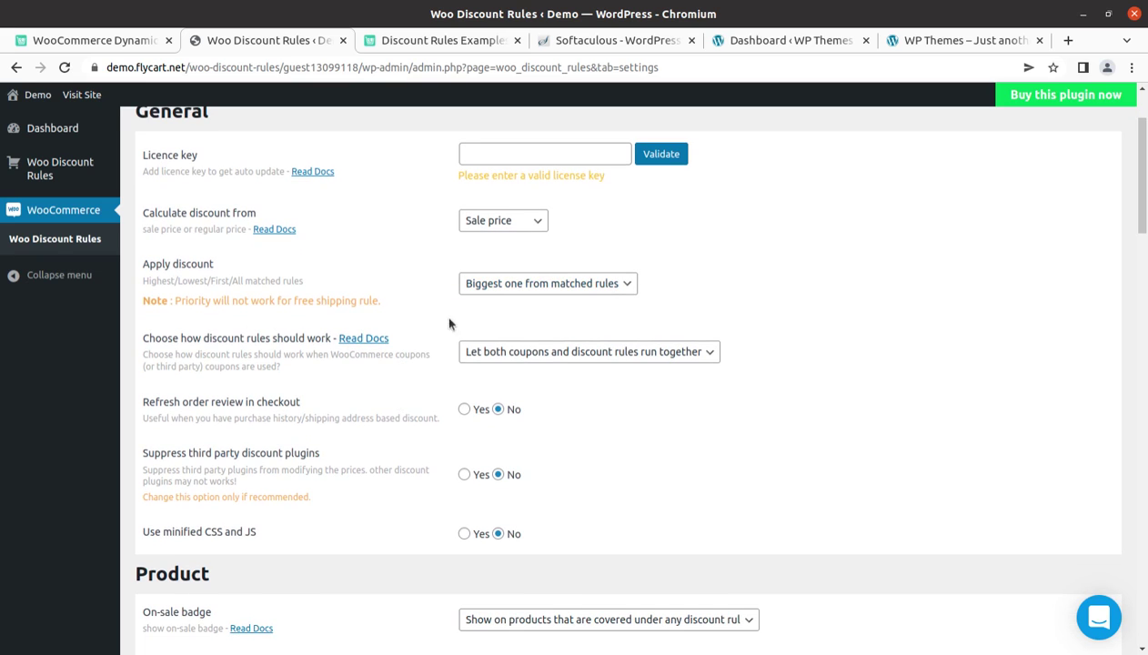
scroll(364, 414, down, 3)
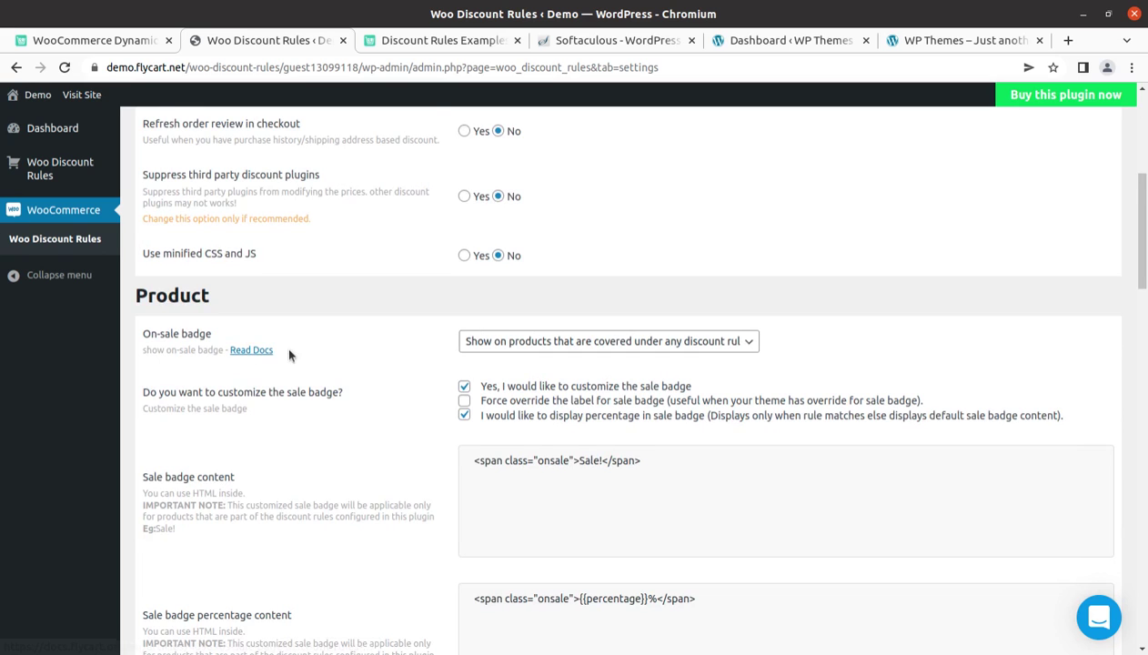
scroll(289, 359, down, 1)
scroll(294, 373, down, 2)
scroll(293, 373, down, 5)
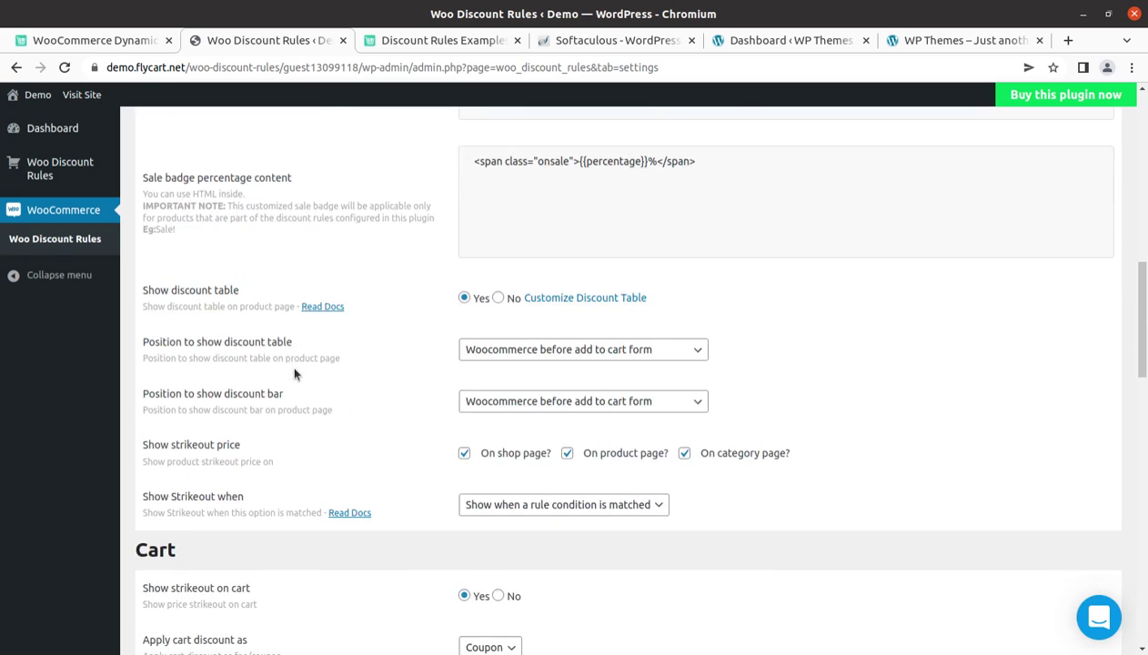
scroll(294, 373, down, 4)
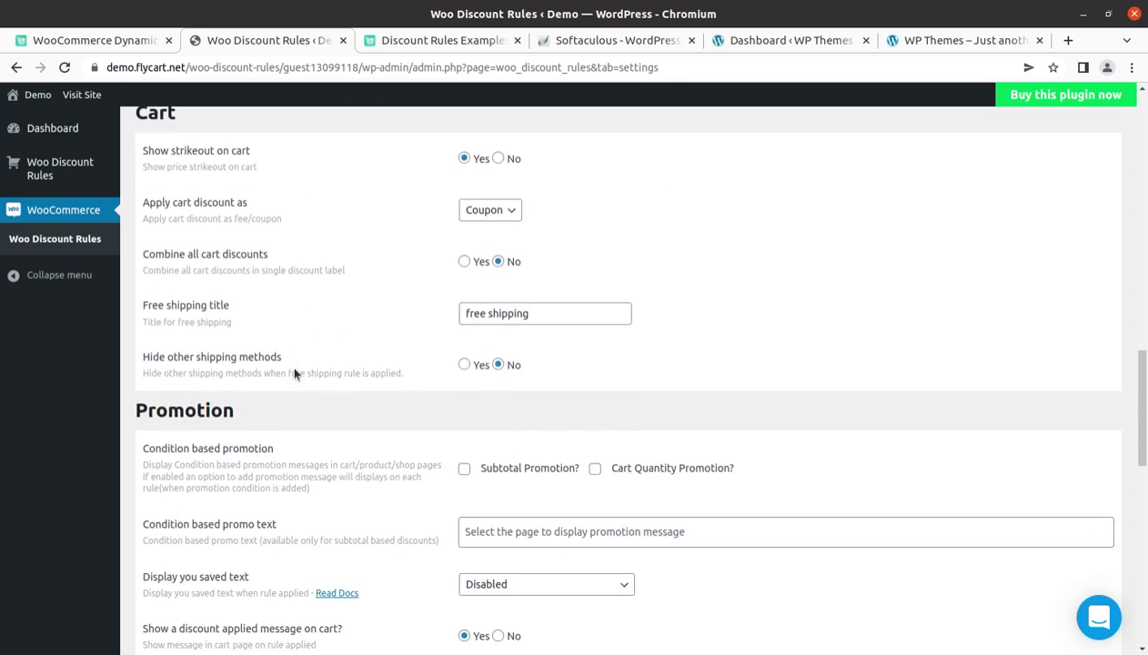
scroll(293, 373, down, 7)
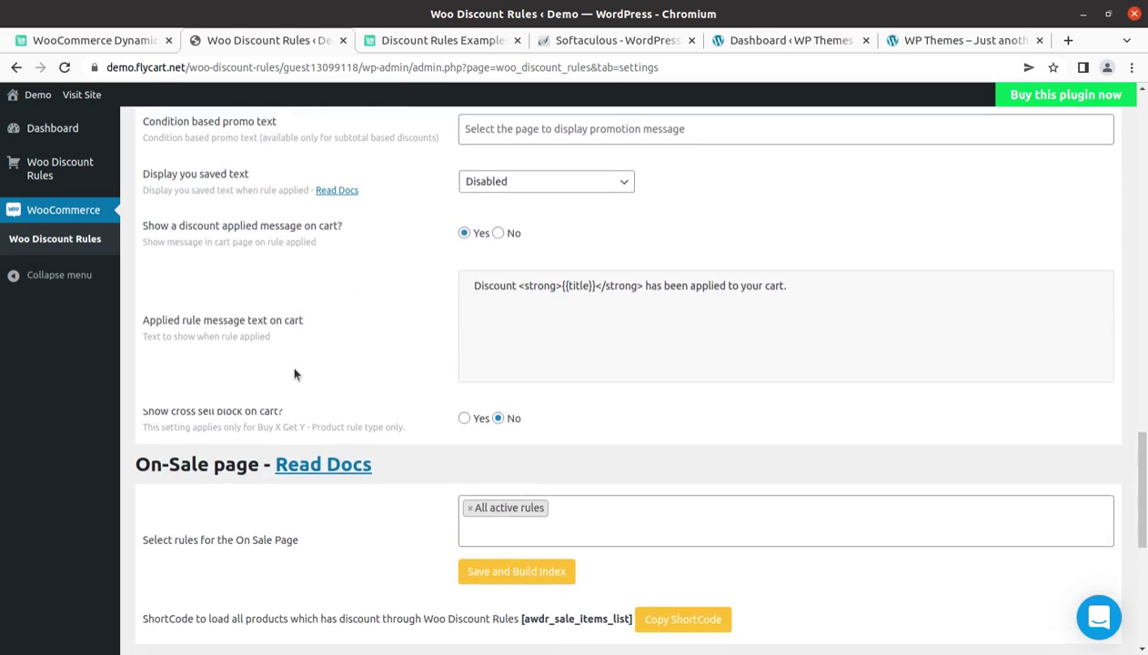
Check the plugin's Compatibility page and open the Import/Export page.
scroll(294, 373, up, 15)
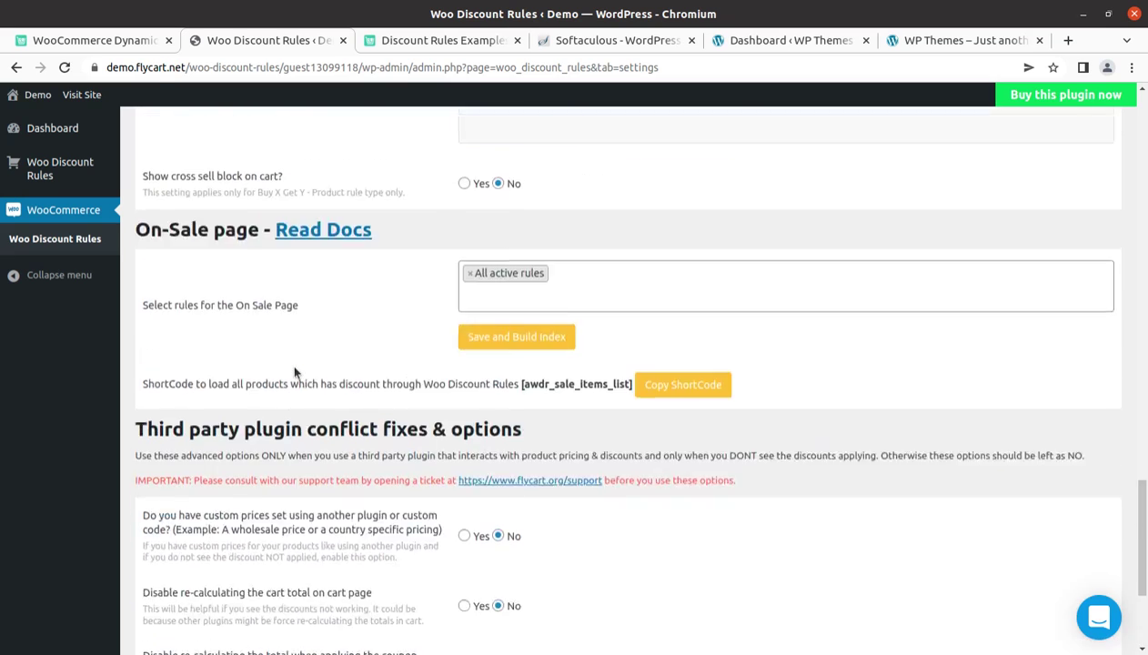
scroll(294, 373, up, 8)
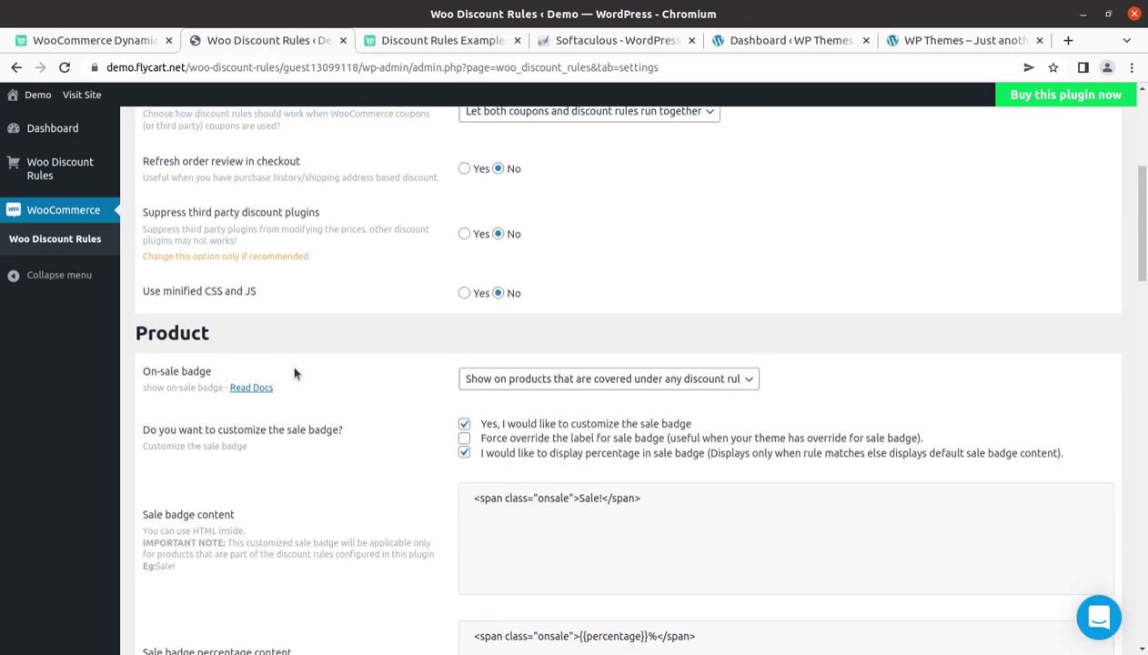
click(355, 188)
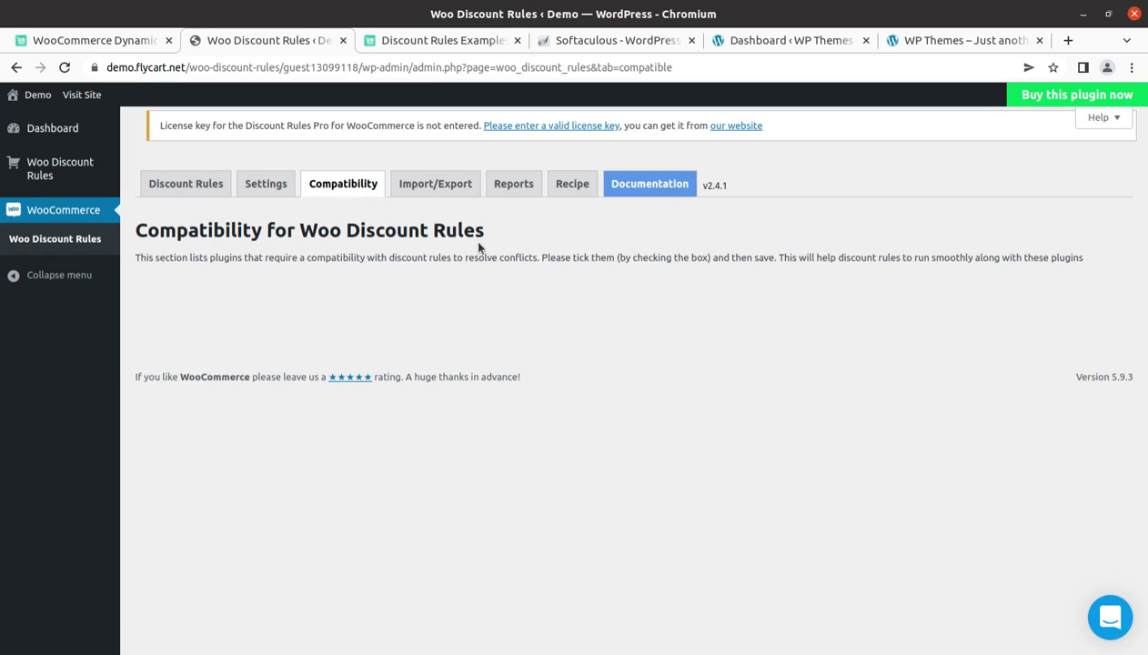
click(435, 184)
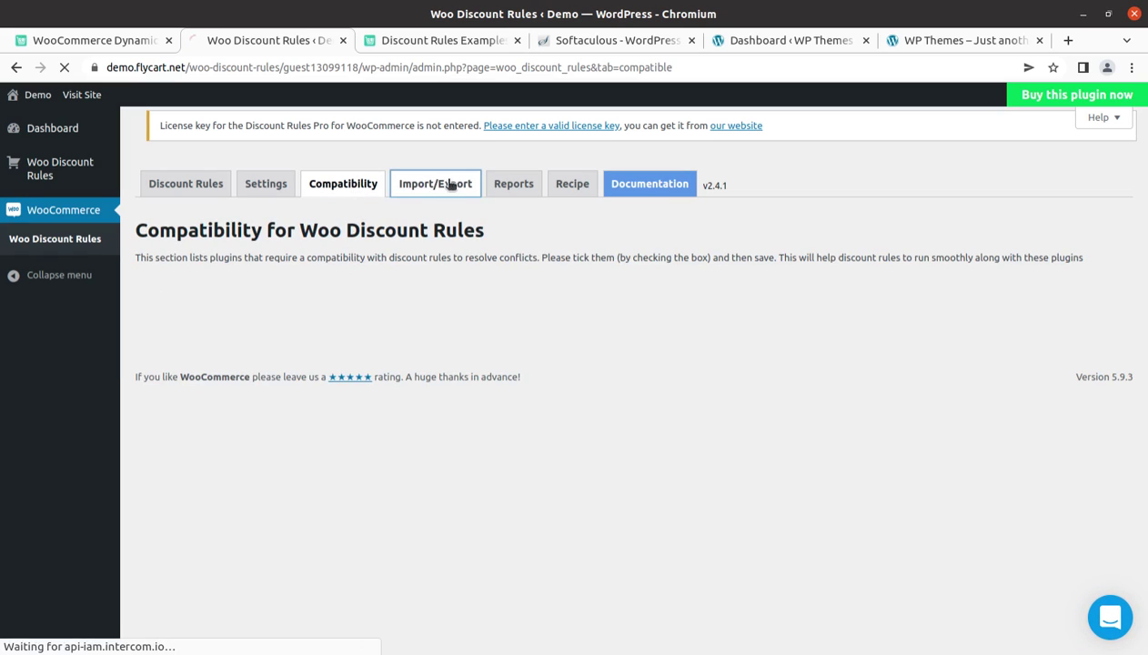
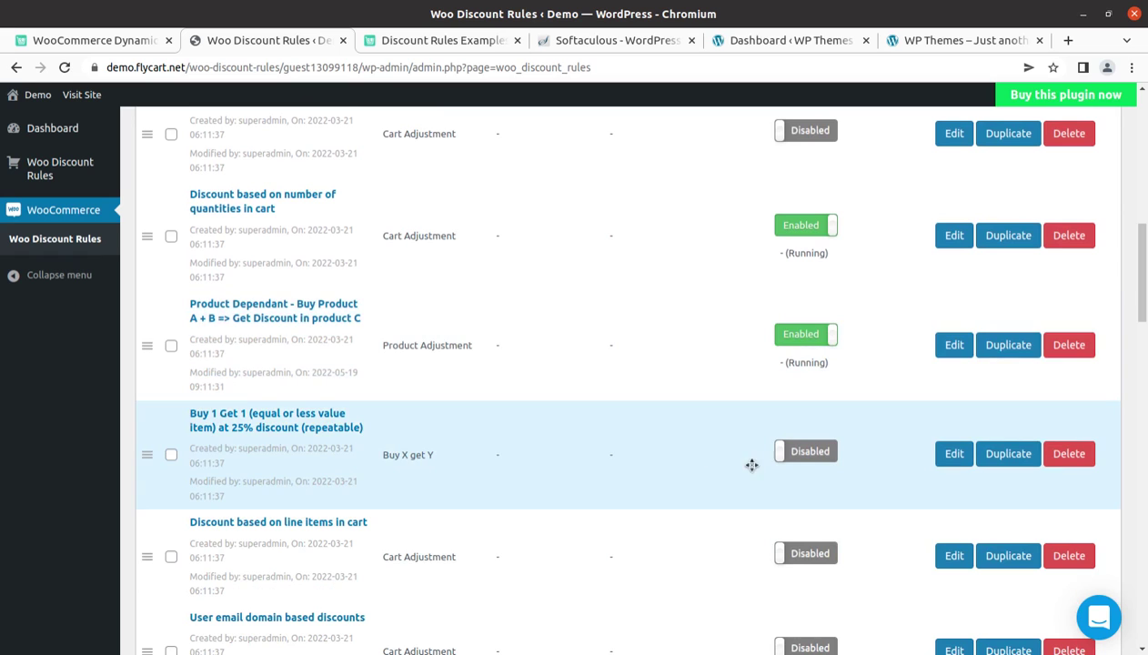
Enable the "Buy 1 Get 1 (equal or less value item) at 25% discount (repeatable)" rule and open it to examine its filter and quantity ranges.
click(816, 453)
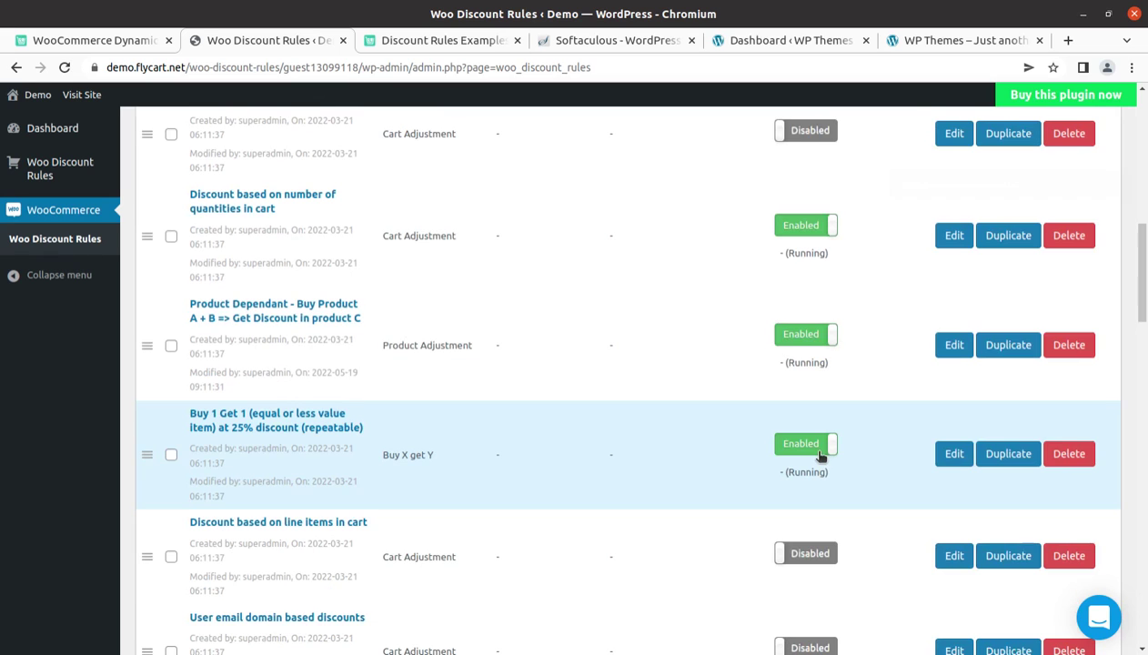
click(951, 457)
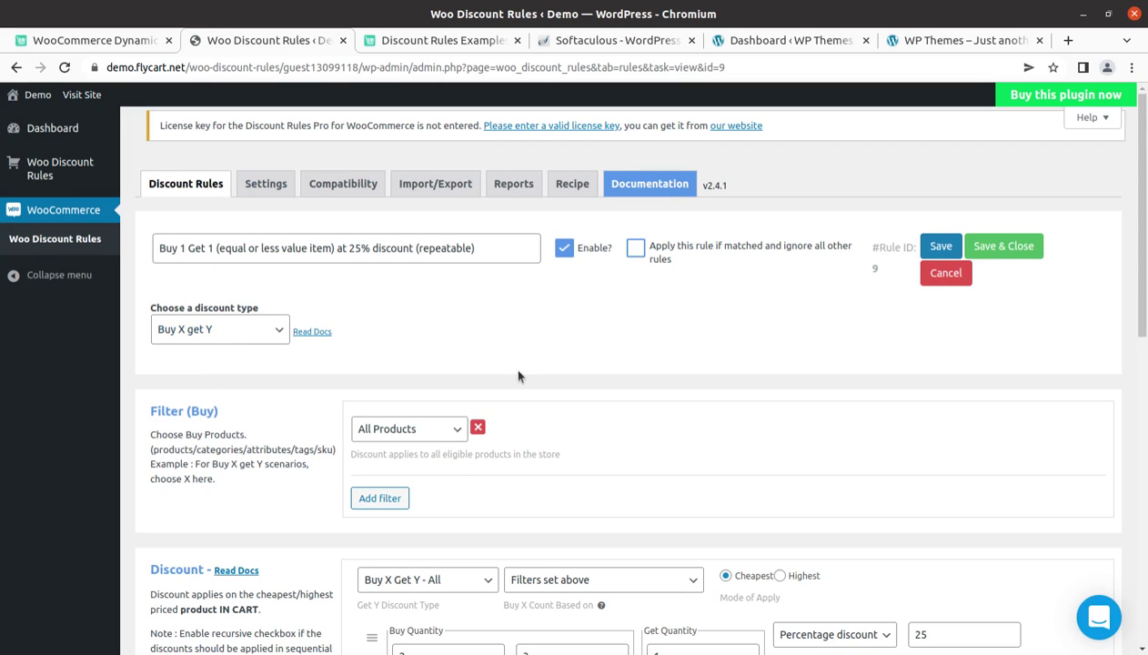
scroll(448, 401, down, 1)
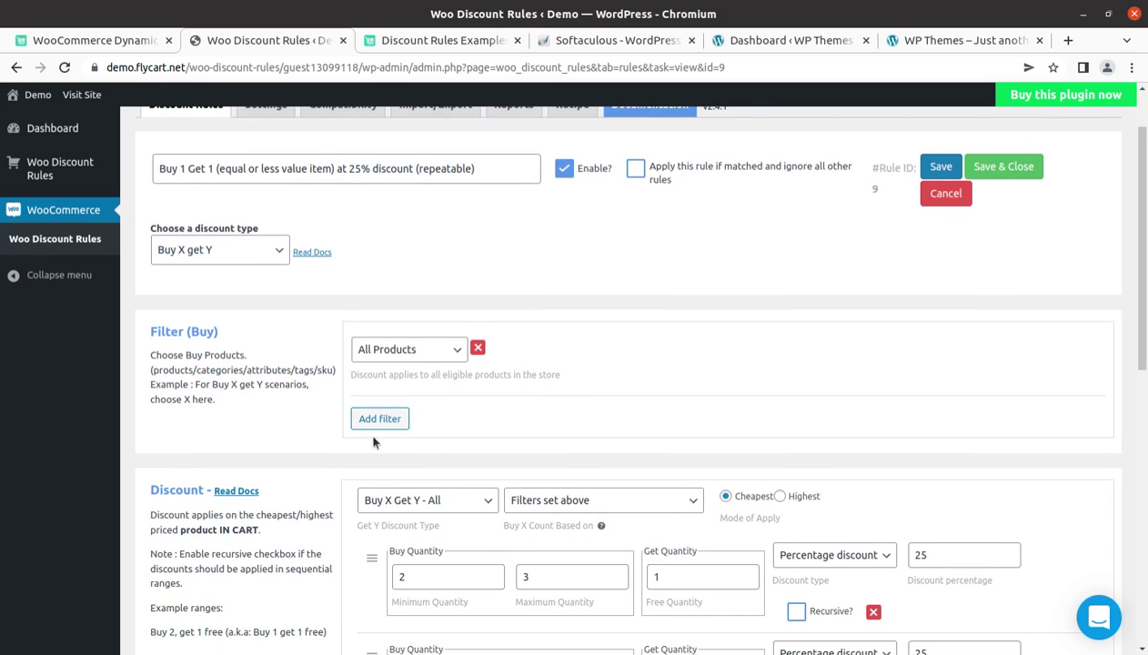
scroll(509, 446, down, 3)
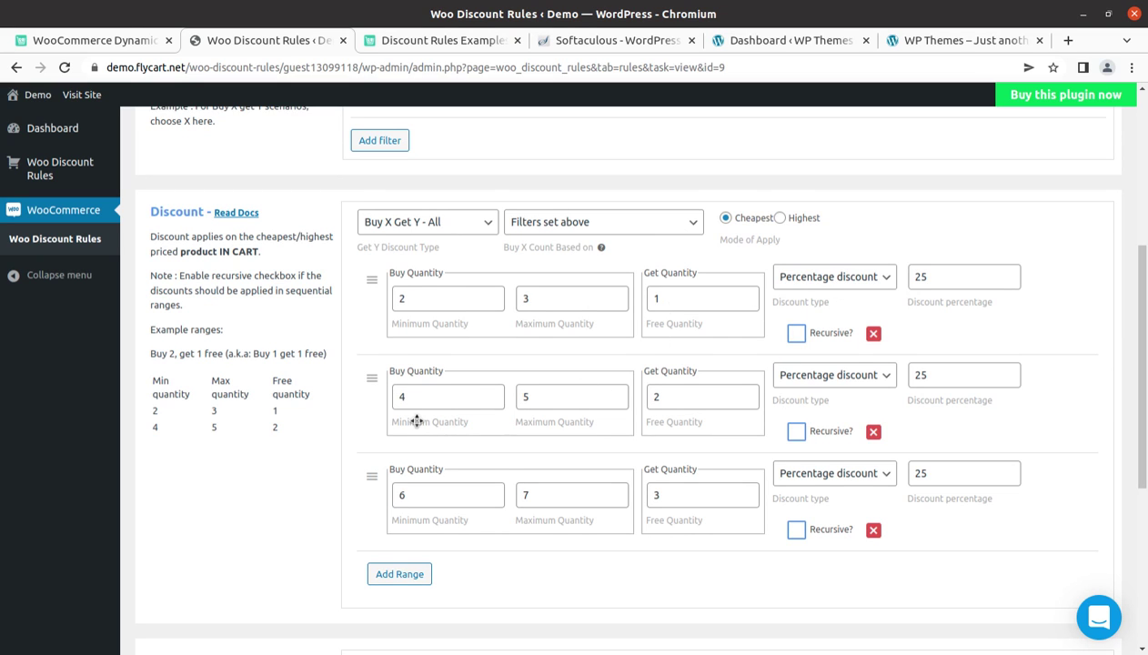
scroll(417, 421, up, 1)
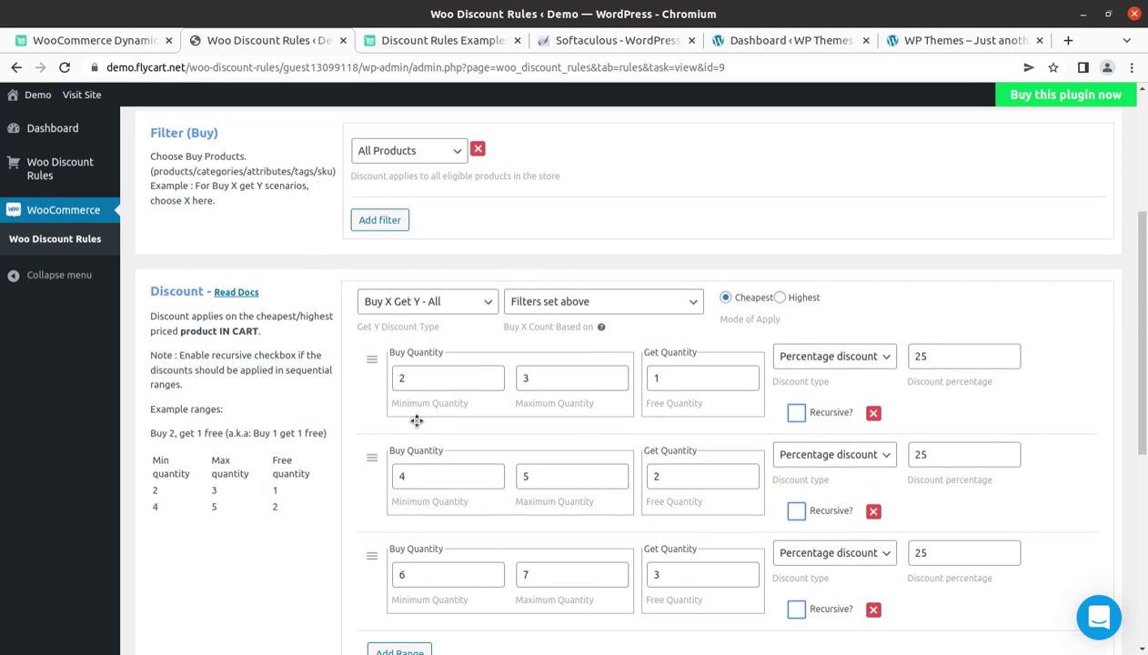
Examine the Buy X get Y rule's quantity ranges, percentage discounts, optional conditions and rule limits.
scroll(416, 420, down, 2)
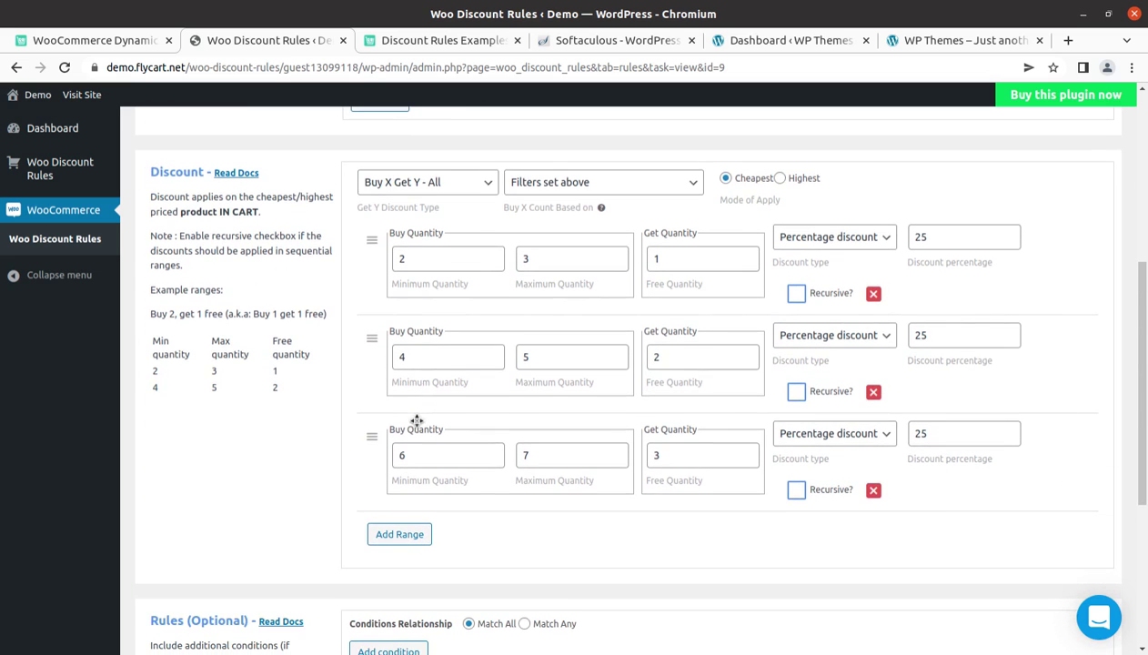
scroll(417, 420, down, 3)
scroll(418, 423, up, 1)
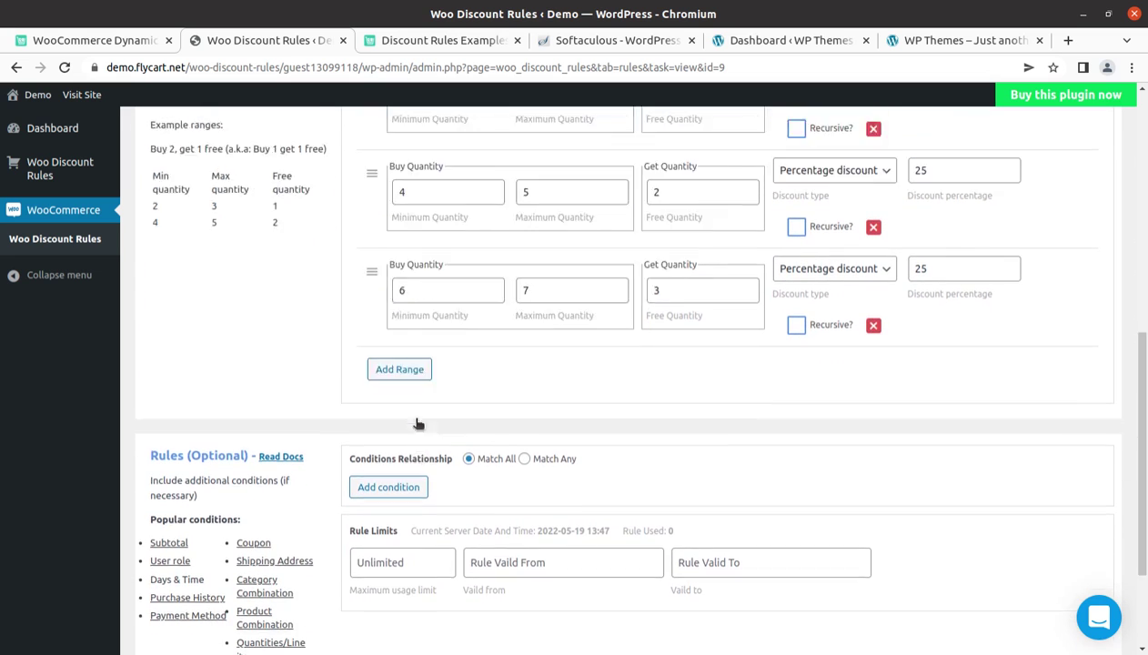
scroll(418, 423, up, 4)
scroll(416, 419, up, 1)
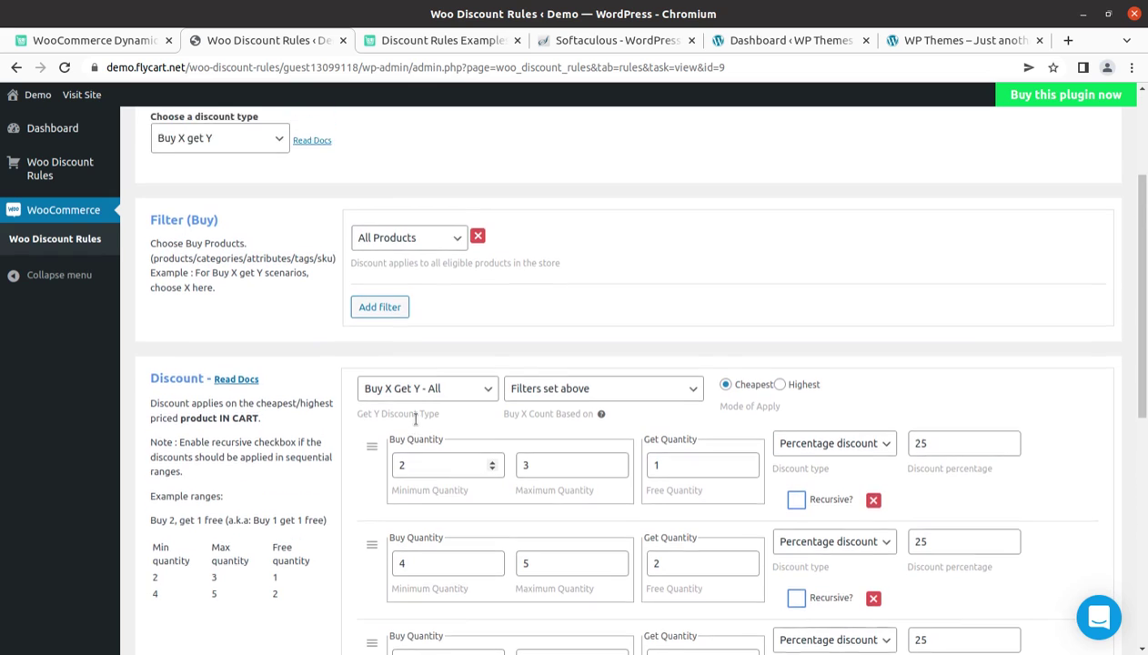
Check which product filter types the rule's Filter (Buy) section offers, leaving All Products selected.
scroll(416, 418, up, 2)
click(430, 388)
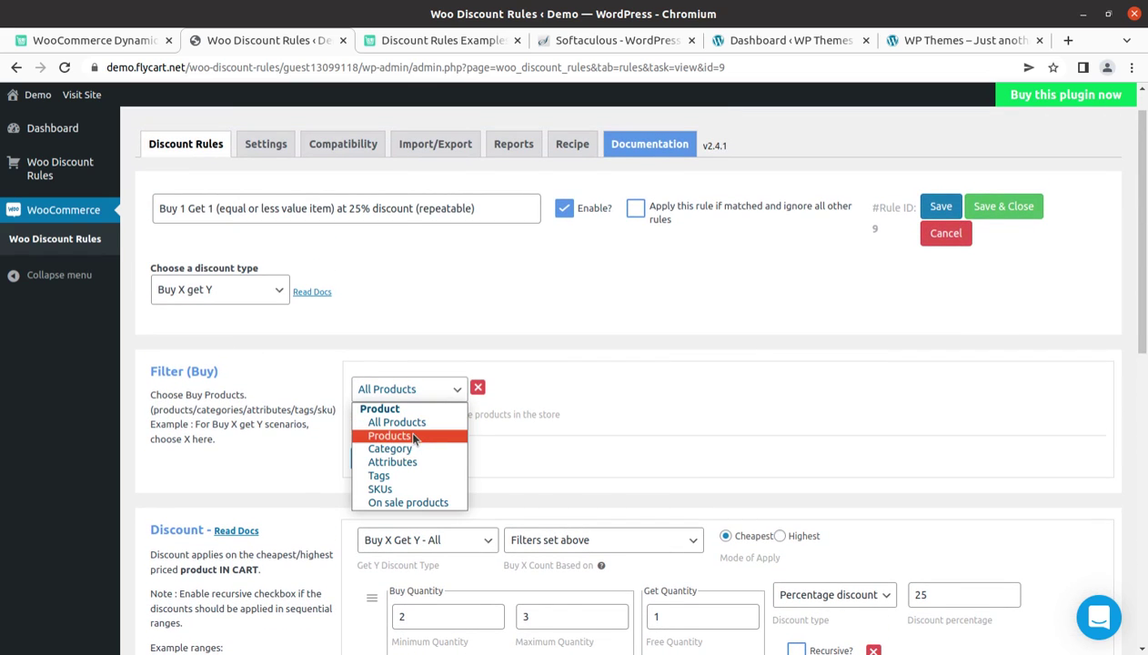
click(511, 391)
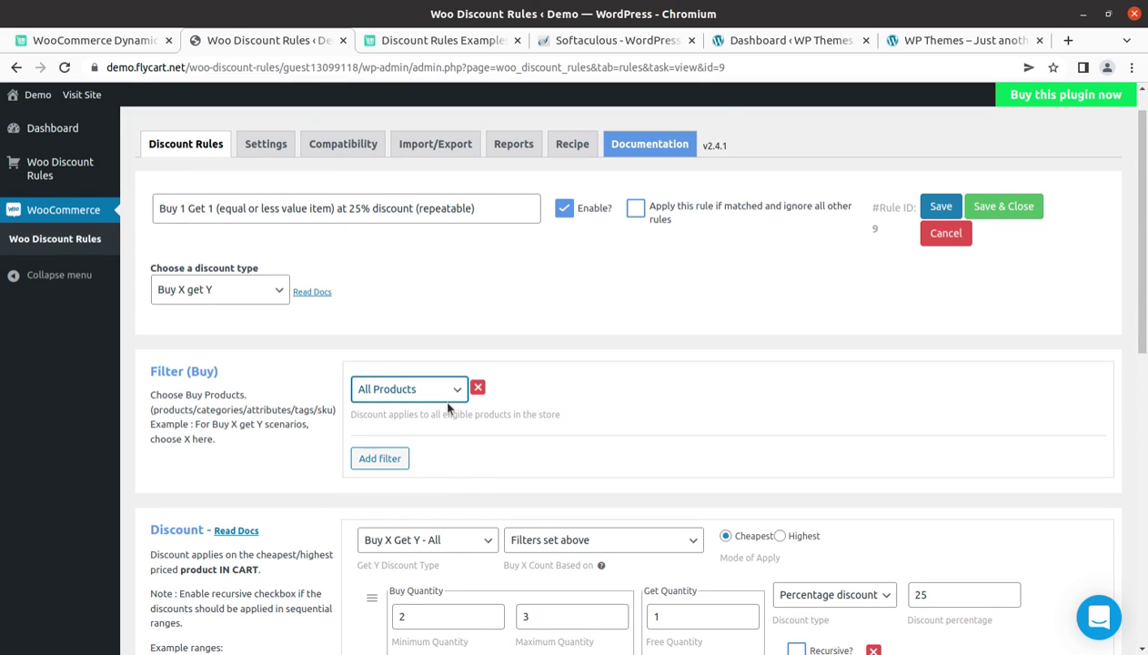
Review the rule from its Discount settings through the optional conditions to the Discount Bar section.
scroll(454, 400, down, 3)
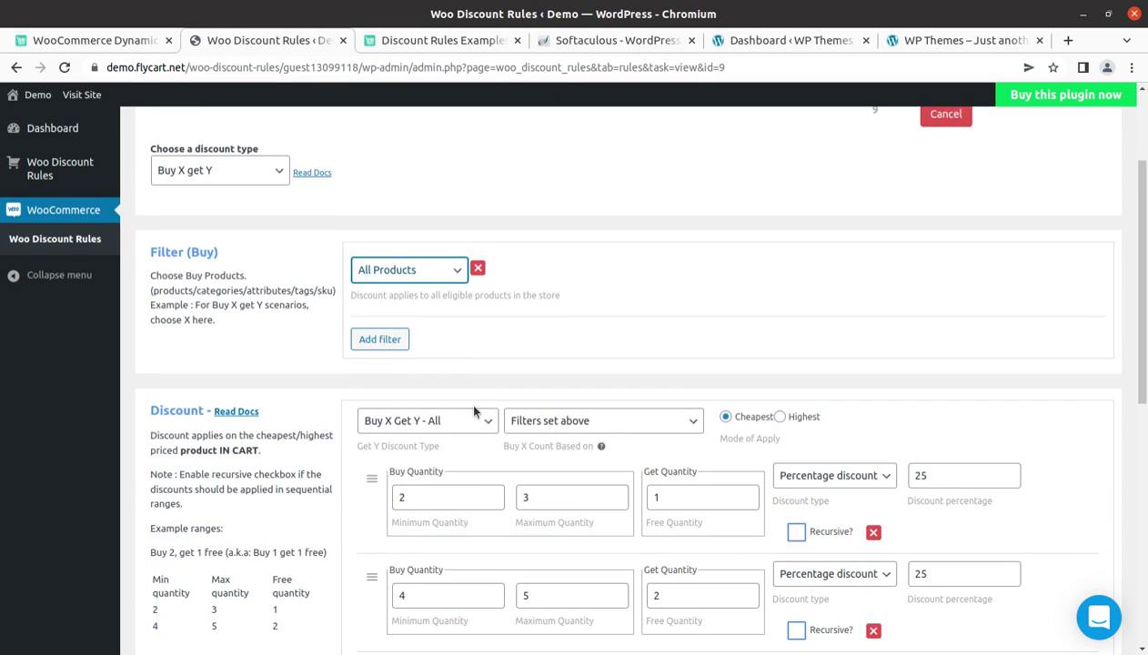
scroll(473, 411, down, 6)
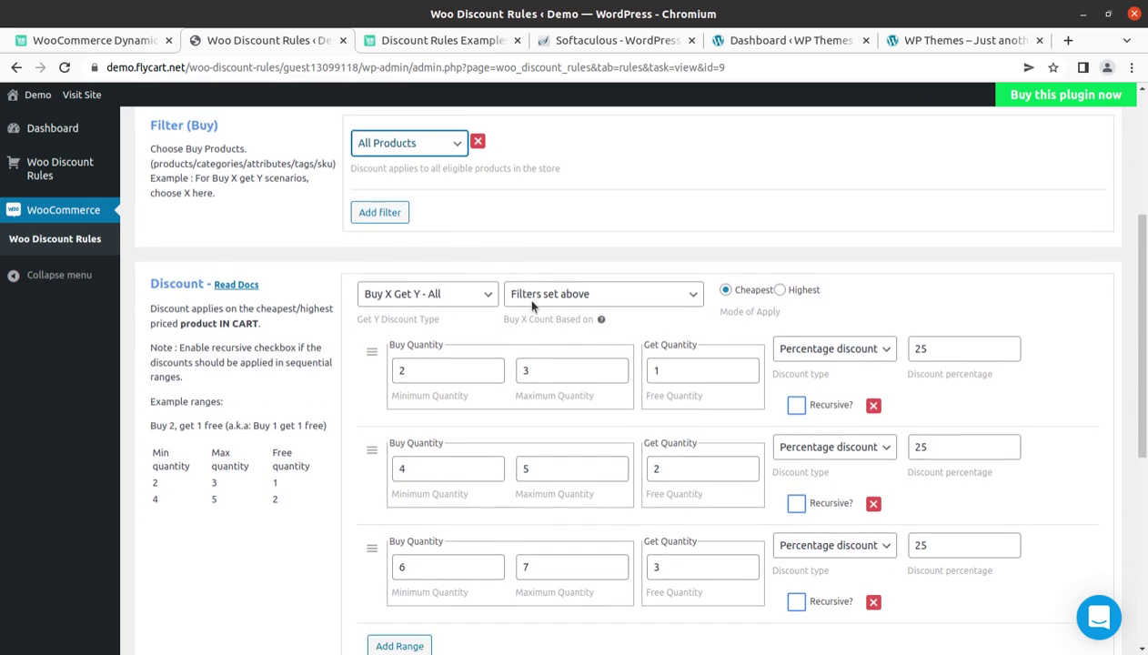
scroll(532, 306, down, 8)
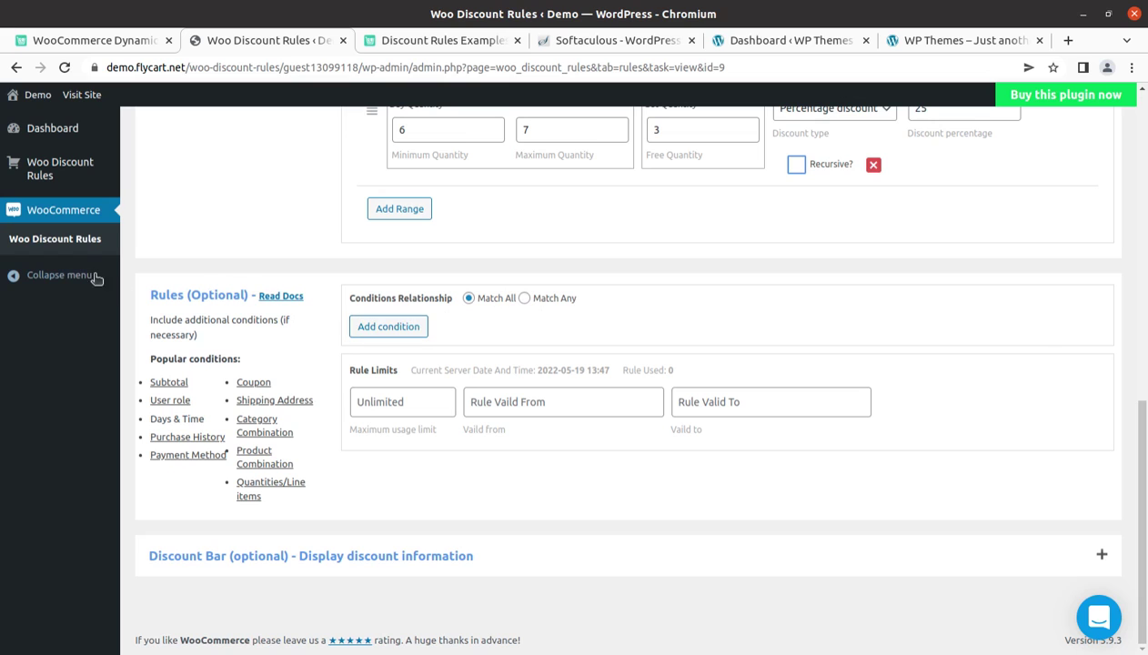
Return to the Discount Rules list and review the rules' titles, discount types, dates and statuses.
click(61, 246)
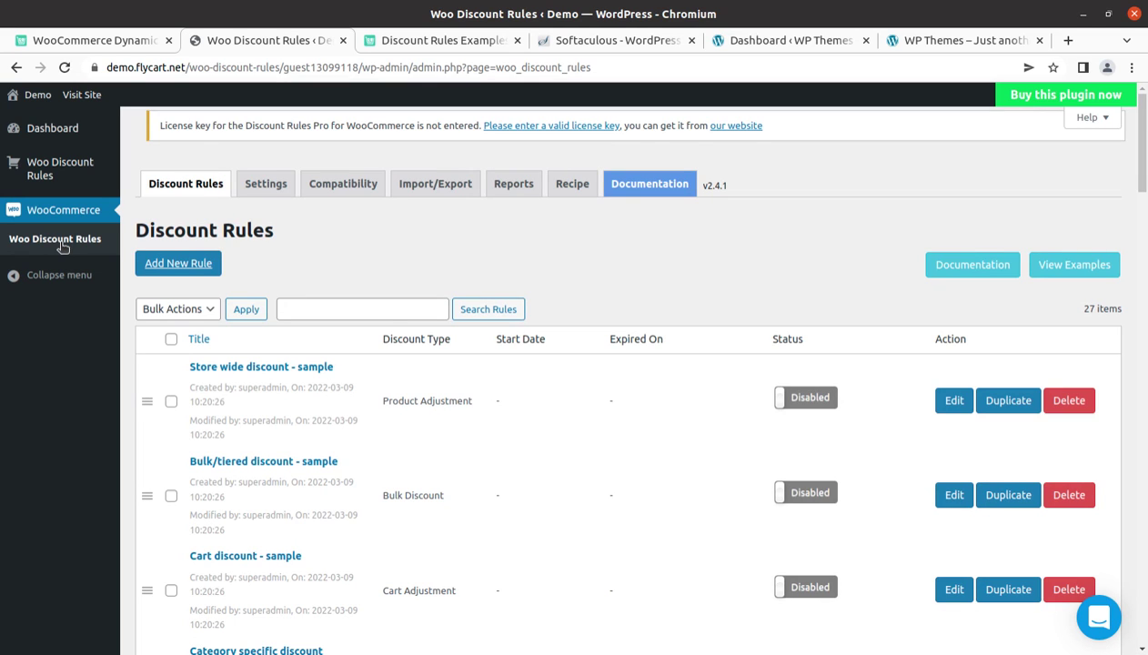
scroll(427, 401, down, 3)
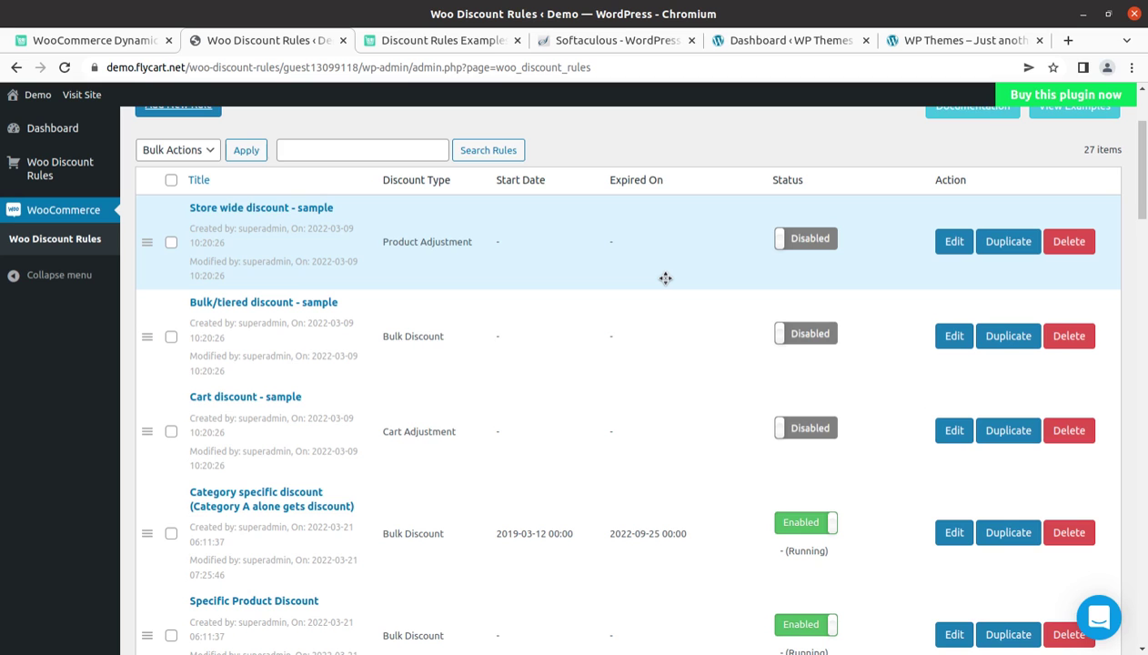
scroll(829, 391, down, 5)
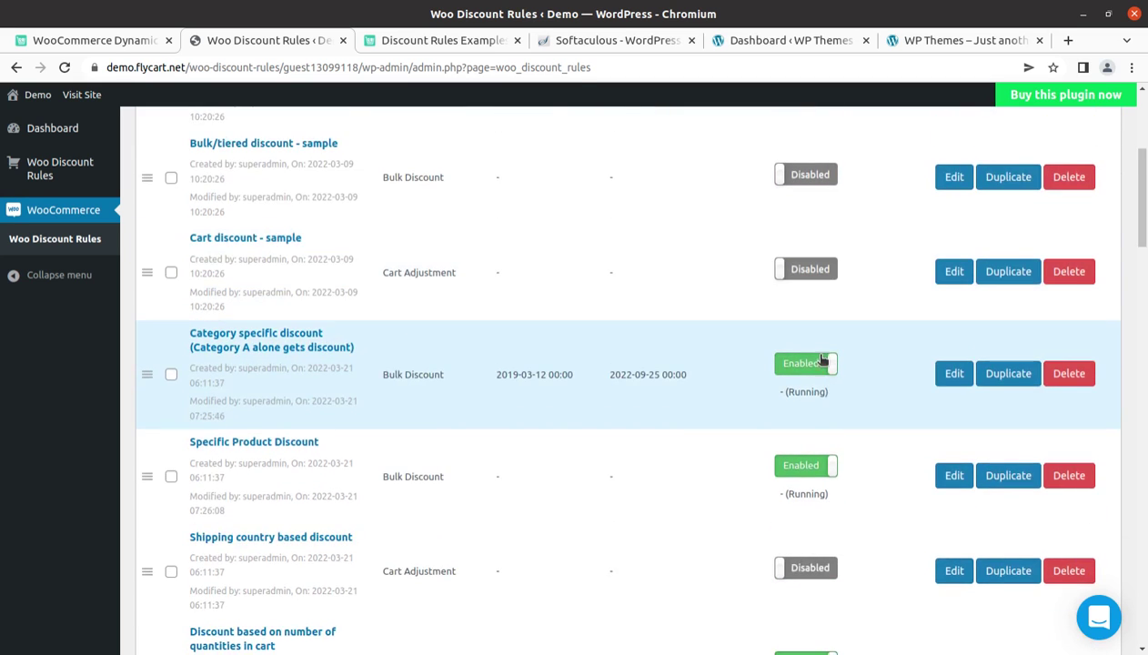
scroll(822, 361, down, 4)
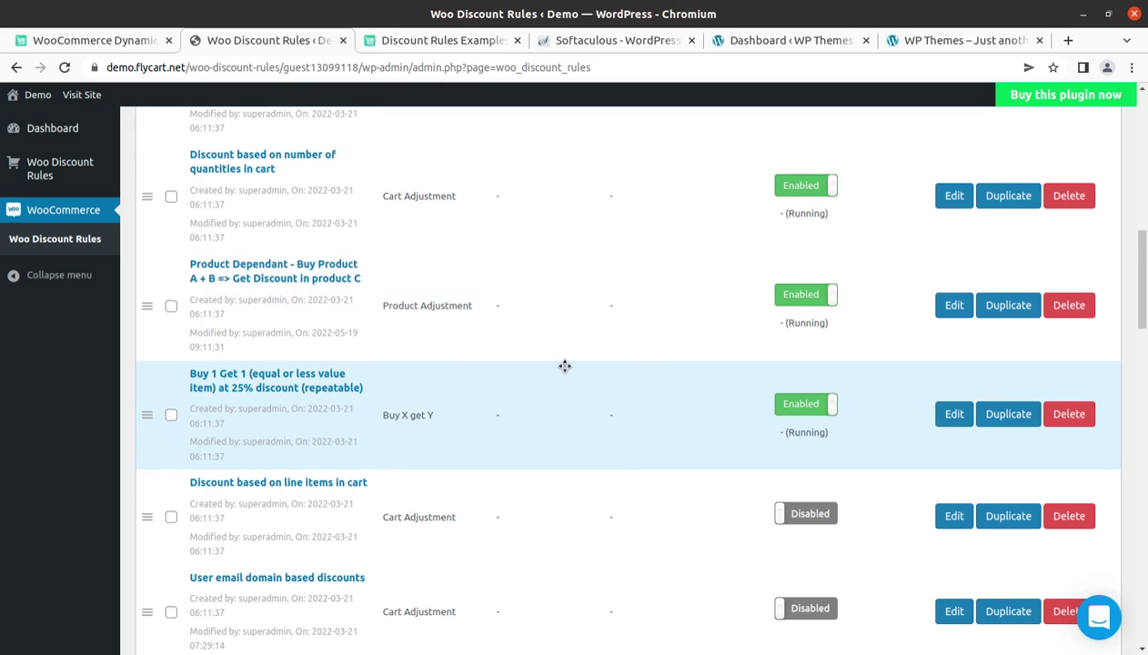
scroll(564, 366, down, 4)
scroll(564, 366, down, 4)
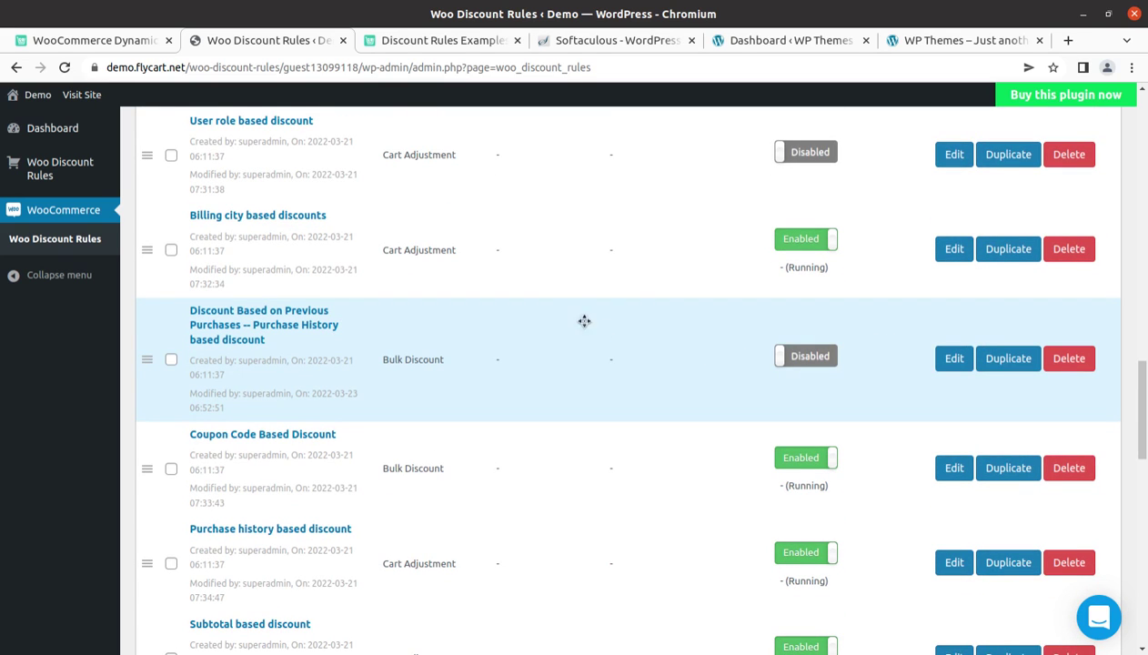
scroll(575, 304, up, 11)
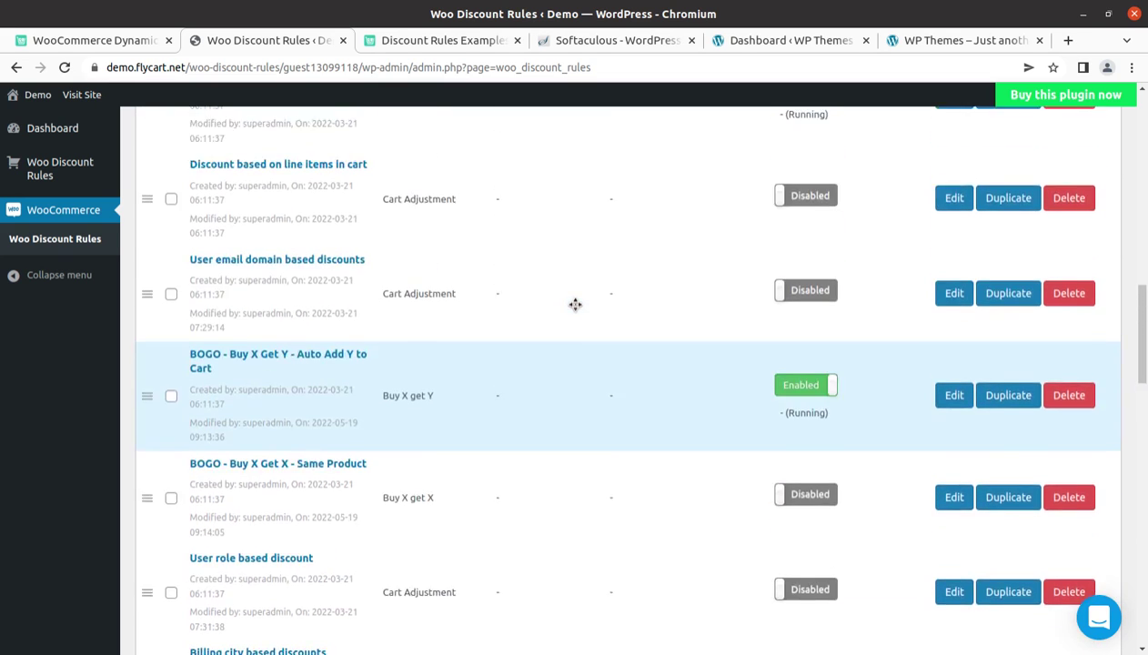
scroll(575, 304, up, 6)
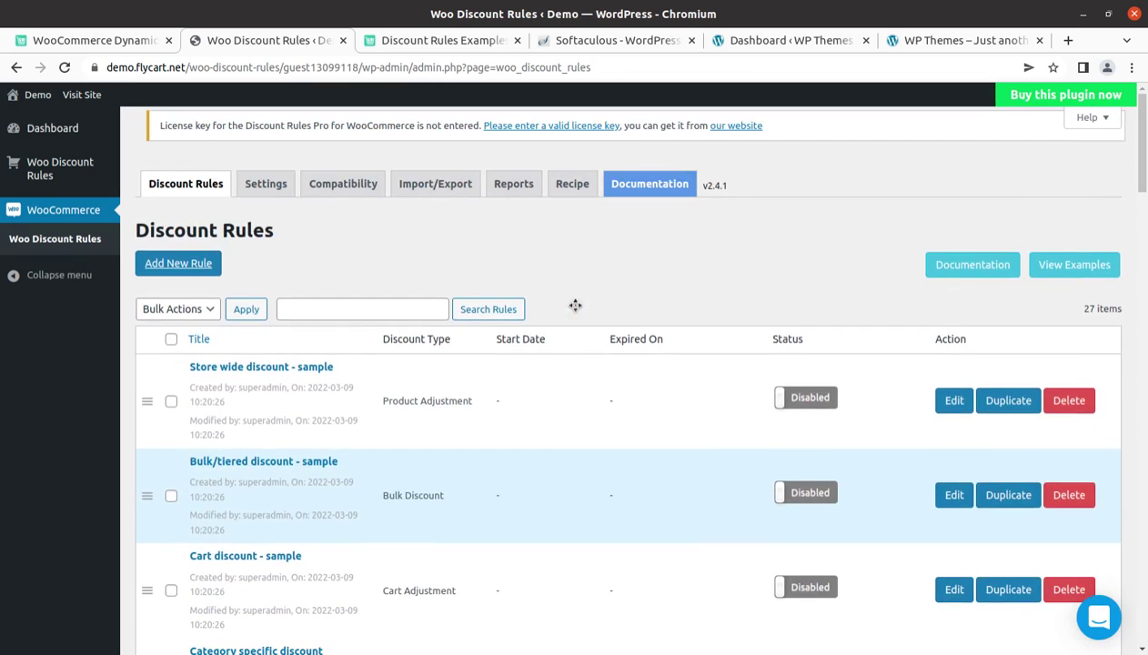